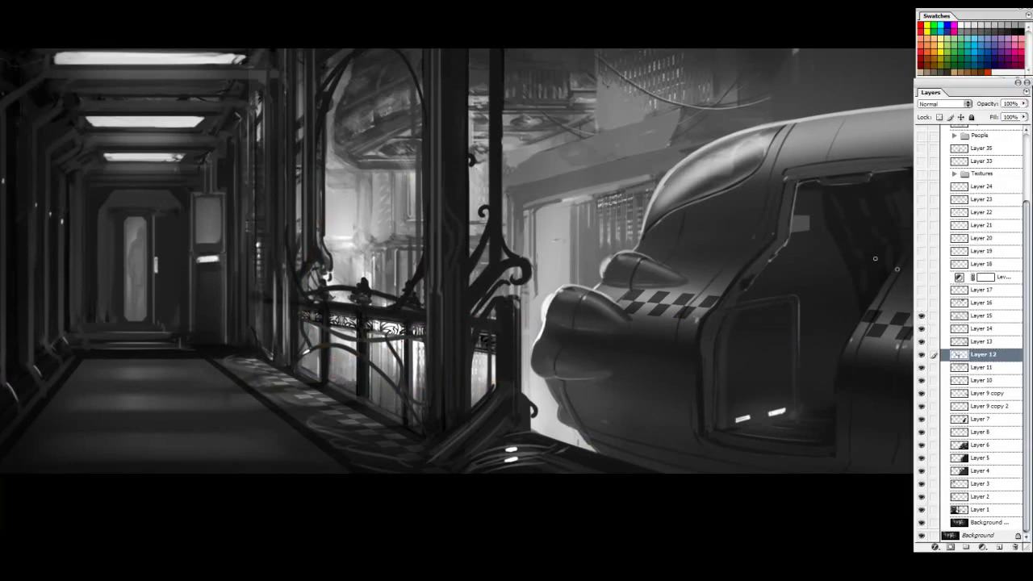
Compare the painting with Layer 15 hidden and shown, make Layer 16 visible, and inspect the ironwork of the railing and columns.
{"action": "left_click", "coordinate": [921, 315]}
{"action": "left_click", "coordinate": [921, 315]}
{"action": "left_click", "coordinate": [919, 305]}
{"action": "left_click", "coordinate": [919, 305]}
{"action": "left_click", "coordinate": [919, 305]}
{"action": "left_click", "coordinate": [482, 251], "text": "ctrl"}
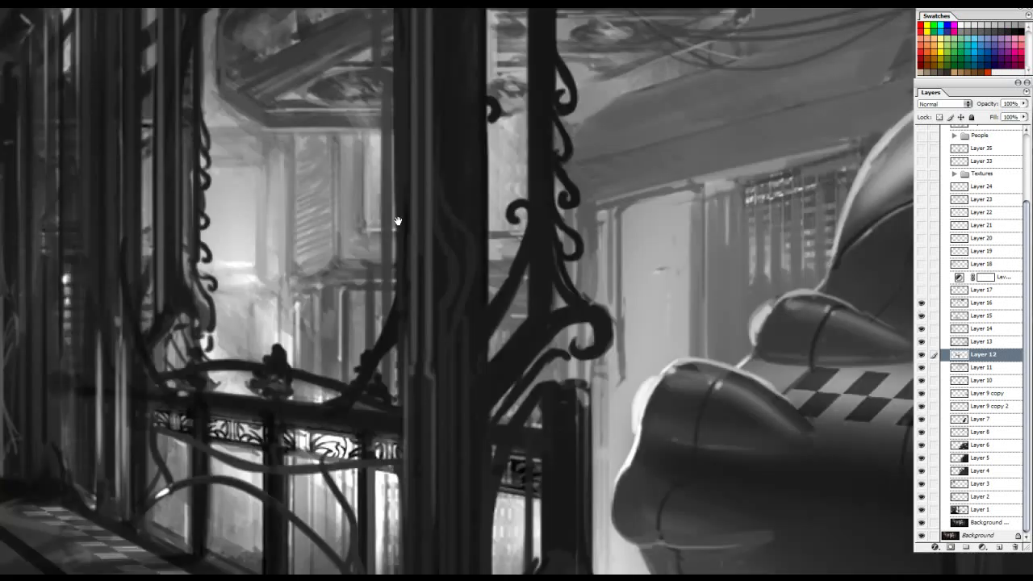
{"action": "left_click_drag", "start_coordinate": [398, 221], "coordinate": [661, 196]}
{"action": "left_click_drag", "start_coordinate": [462, 91], "coordinate": [468, 205]}
{"action": "left_click_drag", "start_coordinate": [473, 431], "coordinate": [476, 295]}
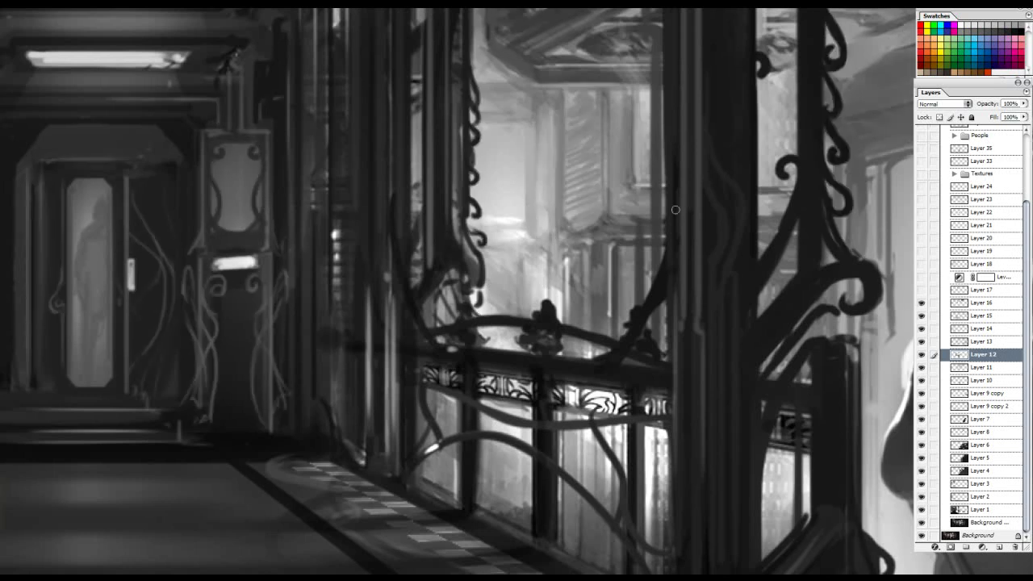
Circle the ornamented panel beside the far corridor door in red and undo the mark.
{"action": "mouse_move", "coordinate": [294, 214]}
{"action": "left_mouse_down"}
{"action": "mouse_move", "coordinate": [424, 194]}
{"action": "mouse_move", "coordinate": [373, 323]}
{"action": "mouse_move", "coordinate": [362, 310]}
{"action": "left_mouse_up"}
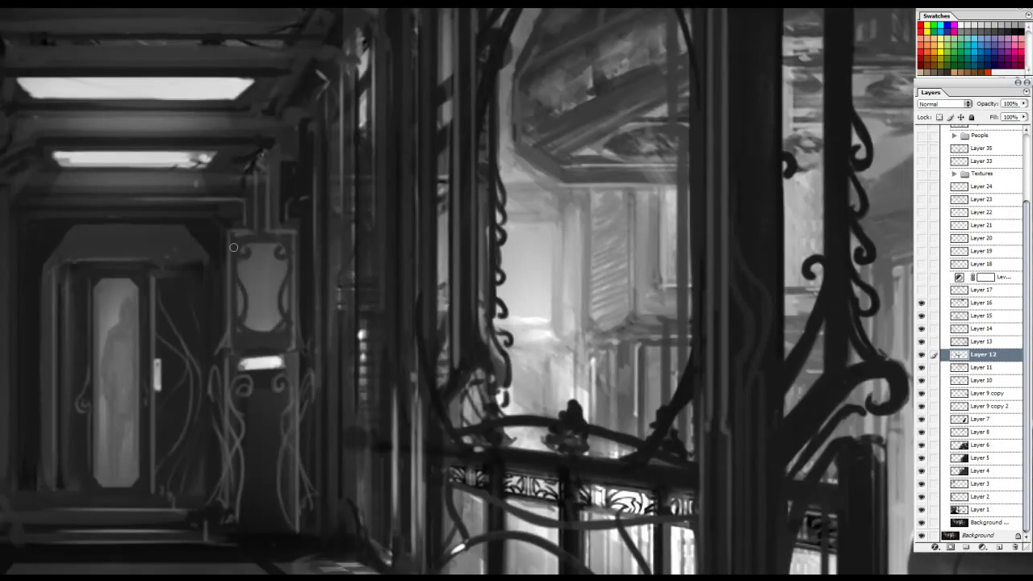
{"action": "scroll", "coordinate": [255, 274], "scroll_direction": "up", "scroll_amount": 1}
{"action": "left_click_drag", "start_coordinate": [273, 210], "coordinate": [199, 256]}
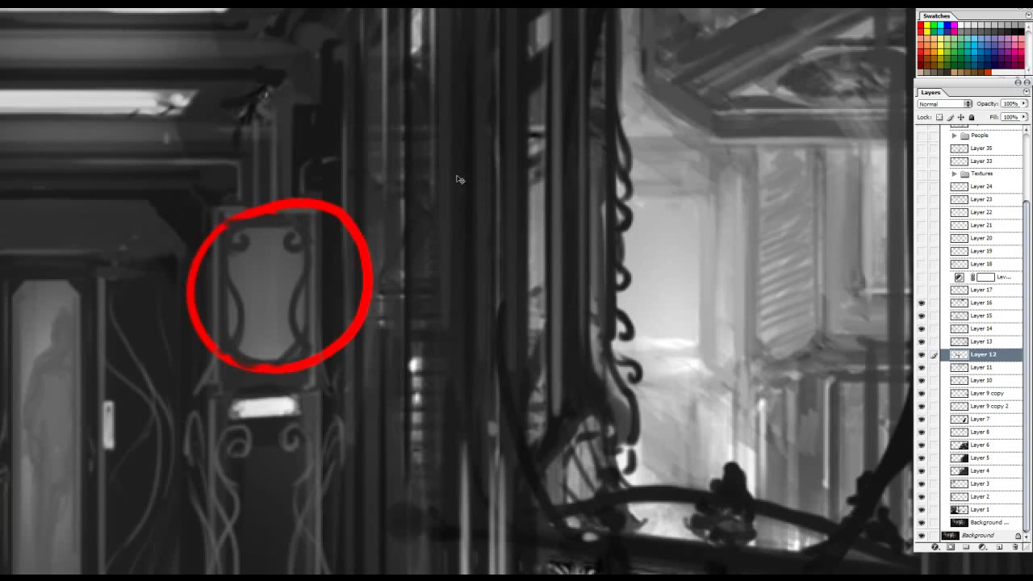
{"action": "key", "text": "ctrl+z"}
Switch to ACDSee and preview several Art Nouveau photos, including interiors, balcony ironwork and a decorative poster.
{"action": "scroll", "coordinate": [436, 205], "scroll_direction": "down", "scroll_amount": 1}
{"action": "key", "text": "f"}
{"action": "key", "text": "alt+Tab"}
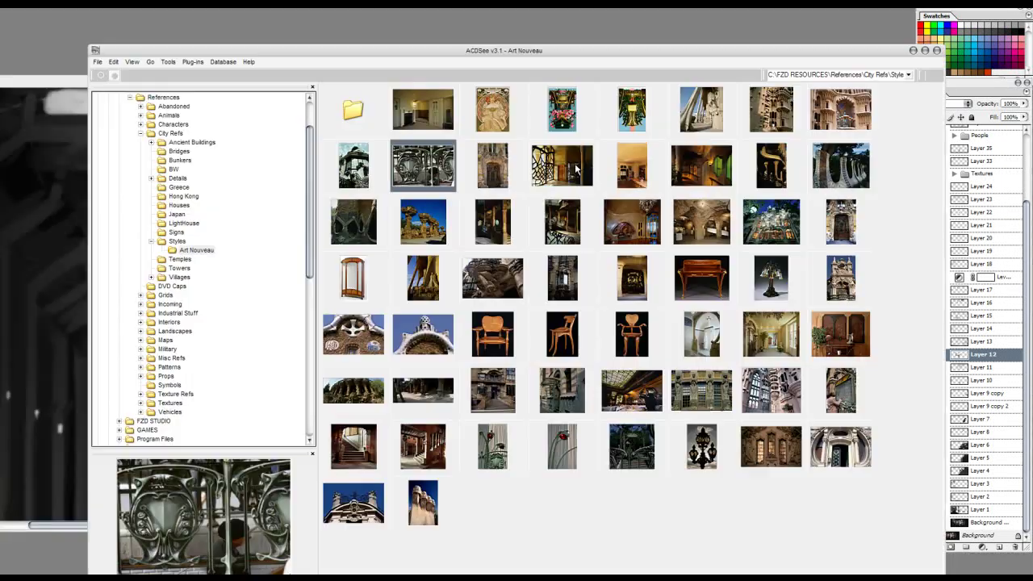
{"action": "left_click", "coordinate": [552, 173]}
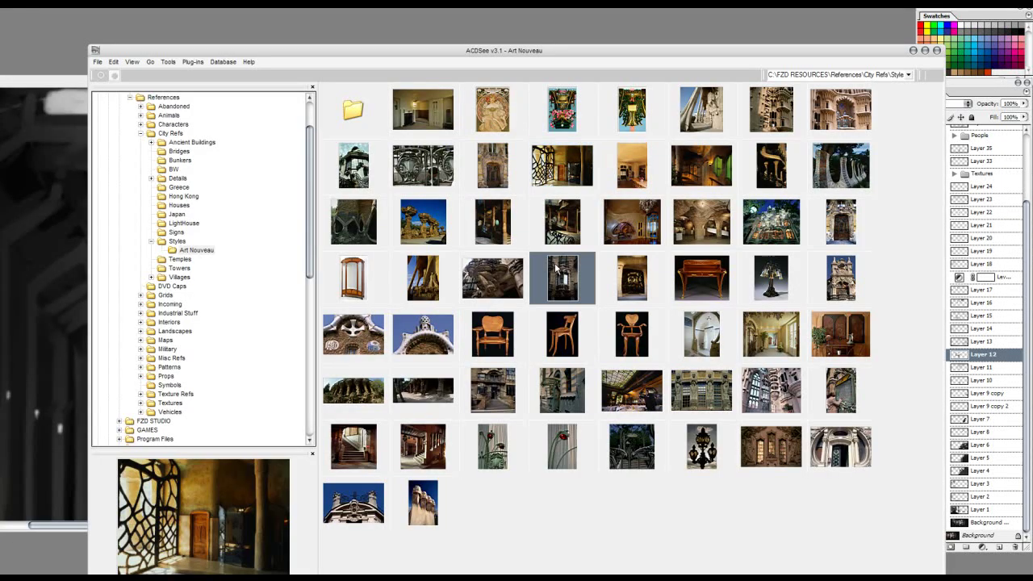
{"action": "left_click", "coordinate": [563, 222]}
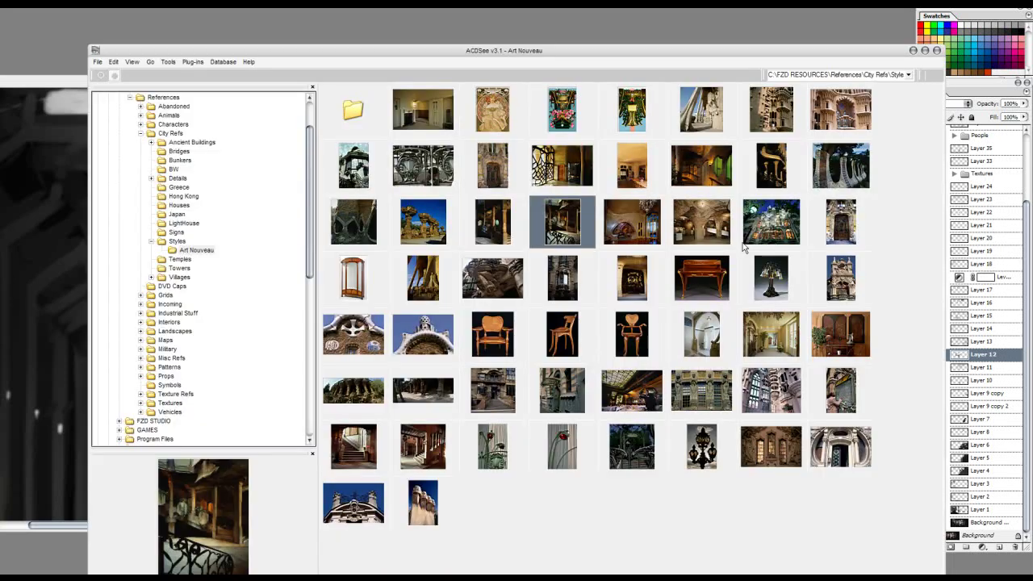
{"action": "left_click", "coordinate": [771, 166]}
{"action": "left_click", "coordinate": [701, 109]}
{"action": "left_click", "coordinate": [632, 109]}
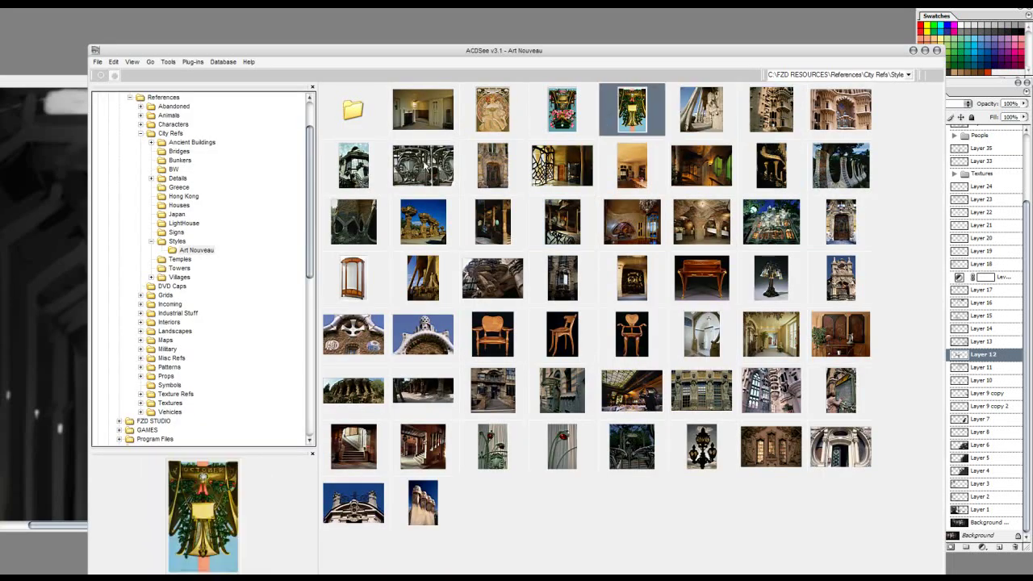
Open the ornate iron railing photo at full size for study, close the reference browser and return to the painting in Photoshop.
{"action": "double_click", "coordinate": [423, 164]}
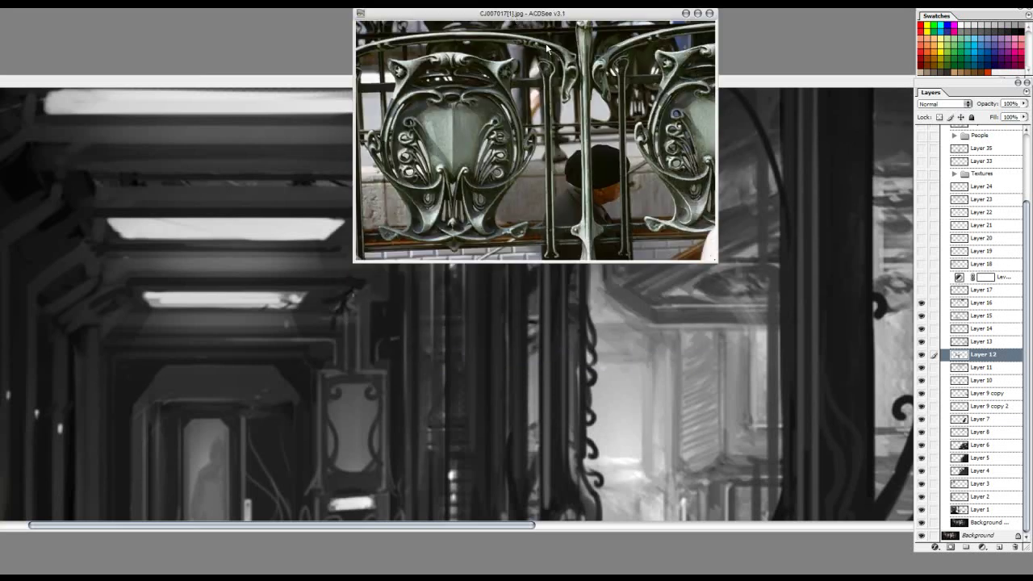
{"action": "left_click_drag", "start_coordinate": [491, 119], "coordinate": [506, 16]}
{"action": "double_click", "coordinate": [465, 132]}
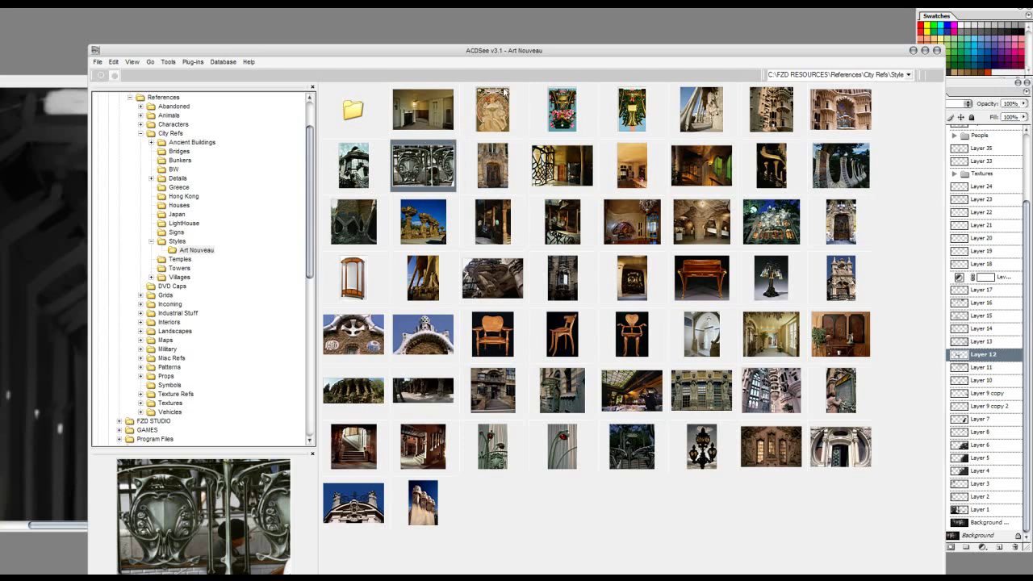
{"action": "left_click_drag", "start_coordinate": [485, 53], "coordinate": [486, 29]}
{"action": "double_click", "coordinate": [123, 84]}
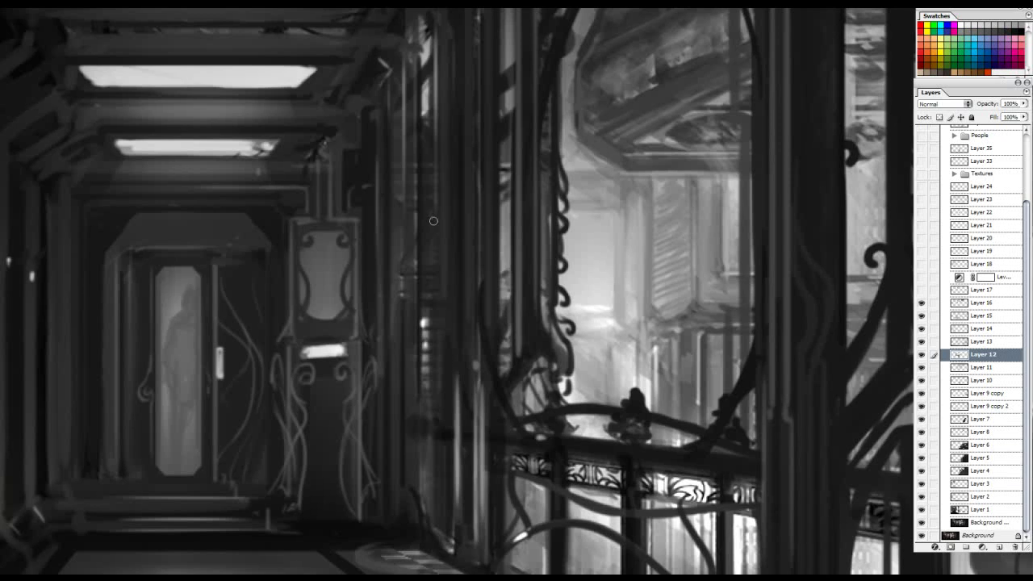
{"action": "left_click_drag", "start_coordinate": [423, 220], "coordinate": [491, 206]}
{"action": "key", "text": "ctrl+0"}
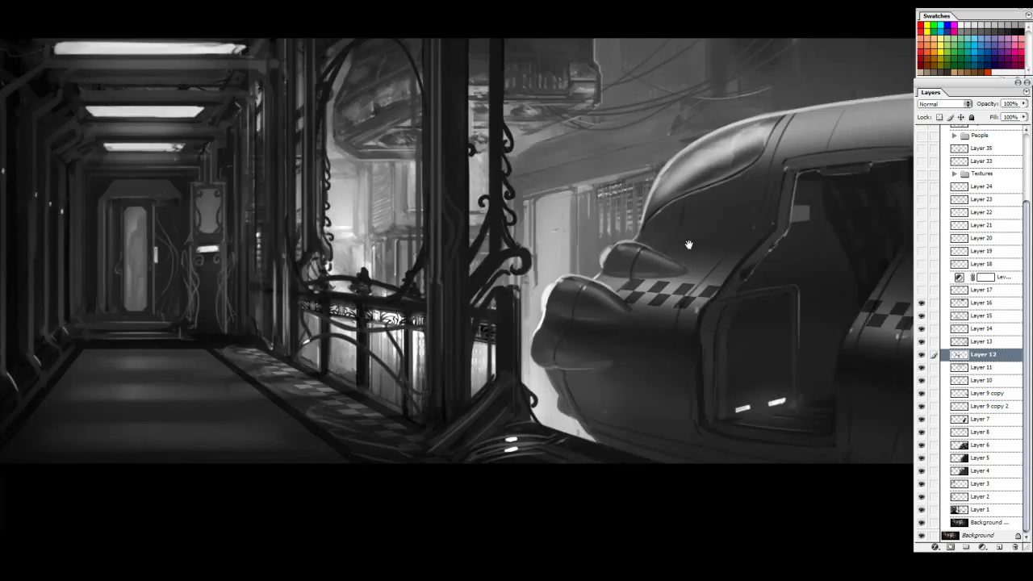
{"action": "left_click_drag", "start_coordinate": [688, 244], "coordinate": [736, 220]}
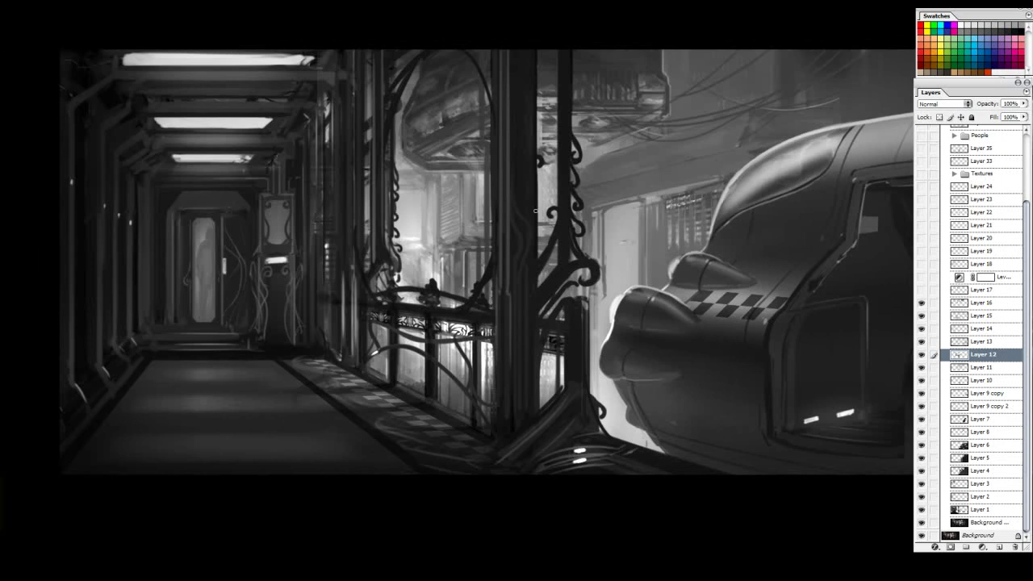
On Layer 50, sketch a red leaf with curved side veins over the upper part of the corridor, undoing the first stroke.
{"action": "scroll", "coordinate": [990, 197], "scroll_direction": "up", "scroll_amount": 3}
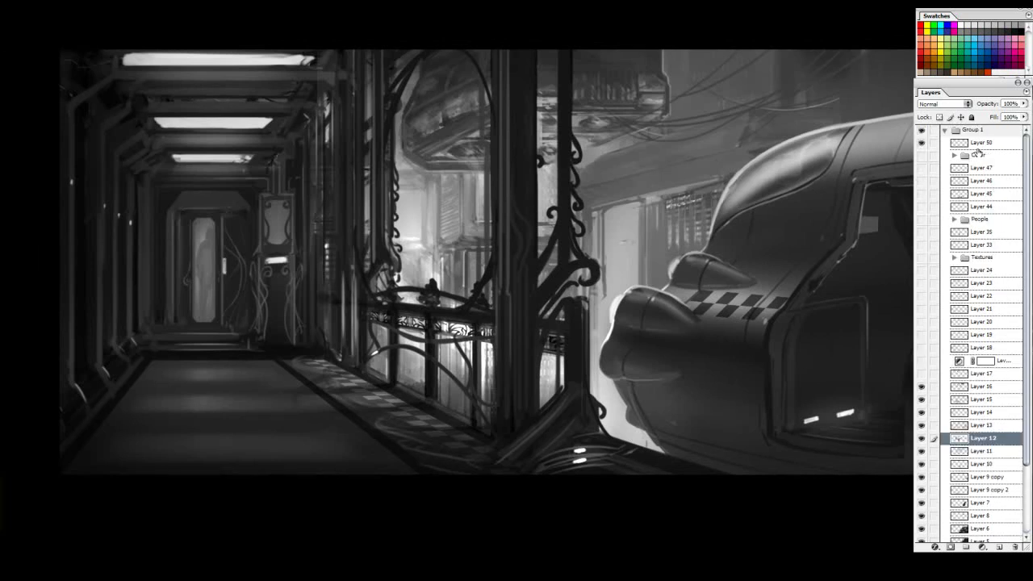
{"action": "left_click", "coordinate": [981, 143]}
{"action": "left_click_drag", "start_coordinate": [554, 152], "coordinate": [252, 252]}
{"action": "key", "text": "ctrl+z"}
{"action": "mouse_move", "coordinate": [359, 103]}
{"action": "left_mouse_down"}
{"action": "mouse_move", "coordinate": [204, 221]}
{"action": "mouse_move", "coordinate": [379, 111]}
{"action": "mouse_move", "coordinate": [370, 123]}
{"action": "left_mouse_up"}
{"action": "mouse_move", "coordinate": [205, 220]}
{"action": "left_mouse_down"}
{"action": "mouse_move", "coordinate": [365, 110]}
{"action": "mouse_move", "coordinate": [347, 151]}
{"action": "mouse_move", "coordinate": [309, 175]}
{"action": "left_mouse_up"}
{"action": "mouse_move", "coordinate": [304, 143]}
{"action": "left_mouse_down"}
{"action": "mouse_move", "coordinate": [280, 193]}
{"action": "mouse_move", "coordinate": [246, 210]}
{"action": "left_mouse_up"}
{"action": "mouse_move", "coordinate": [255, 179]}
{"action": "left_mouse_down"}
{"action": "mouse_move", "coordinate": [235, 203]}
{"action": "mouse_move", "coordinate": [254, 177]}
{"action": "left_mouse_up"}
{"action": "left_click_drag", "start_coordinate": [238, 157], "coordinate": [295, 138]}
{"action": "left_click_drag", "start_coordinate": [275, 126], "coordinate": [330, 118]}
{"action": "mouse_move", "coordinate": [326, 102]}
{"action": "left_mouse_down"}
{"action": "mouse_move", "coordinate": [355, 109]}
{"action": "mouse_move", "coordinate": [213, 187]}
{"action": "left_mouse_up"}
Sketch a second red leaf hanging down beside the first one, with a midrib and side veins.
{"action": "left_click_drag", "start_coordinate": [333, 131], "coordinate": [333, 272]}
{"action": "mouse_move", "coordinate": [332, 272]}
{"action": "left_mouse_down"}
{"action": "mouse_move", "coordinate": [405, 131]}
{"action": "mouse_move", "coordinate": [336, 268]}
{"action": "left_mouse_up"}
{"action": "left_click_drag", "start_coordinate": [360, 146], "coordinate": [333, 185]}
{"action": "mouse_move", "coordinate": [361, 161]}
{"action": "left_mouse_down"}
{"action": "mouse_move", "coordinate": [332, 206]}
{"action": "mouse_move", "coordinate": [329, 240]}
{"action": "left_mouse_up"}
{"action": "mouse_move", "coordinate": [349, 218]}
{"action": "left_mouse_down"}
{"action": "mouse_move", "coordinate": [333, 260]}
{"action": "mouse_move", "coordinate": [357, 246]}
{"action": "left_mouse_up"}
{"action": "left_click_drag", "start_coordinate": [359, 196], "coordinate": [367, 232]}
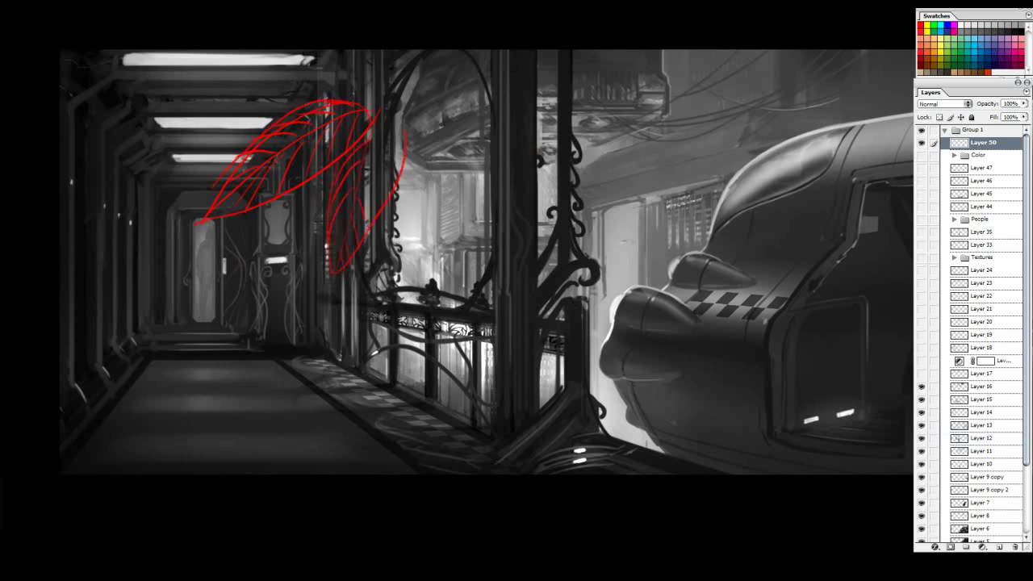
{"action": "left_click_drag", "start_coordinate": [363, 174], "coordinate": [373, 212]}
{"action": "mouse_move", "coordinate": [367, 154]}
{"action": "left_mouse_down"}
{"action": "mouse_move", "coordinate": [378, 199]}
{"action": "mouse_move", "coordinate": [381, 113]}
{"action": "left_mouse_up"}
Add a narrow third red leaf above the first and join it to the shared stem.
{"action": "left_click_drag", "start_coordinate": [218, 128], "coordinate": [271, 118]}
{"action": "left_click_drag", "start_coordinate": [201, 137], "coordinate": [189, 142]}
{"action": "mouse_move", "coordinate": [190, 141]}
{"action": "left_mouse_down"}
{"action": "mouse_move", "coordinate": [297, 107]}
{"action": "mouse_move", "coordinate": [403, 92]}
{"action": "mouse_move", "coordinate": [381, 109]}
{"action": "left_mouse_up"}
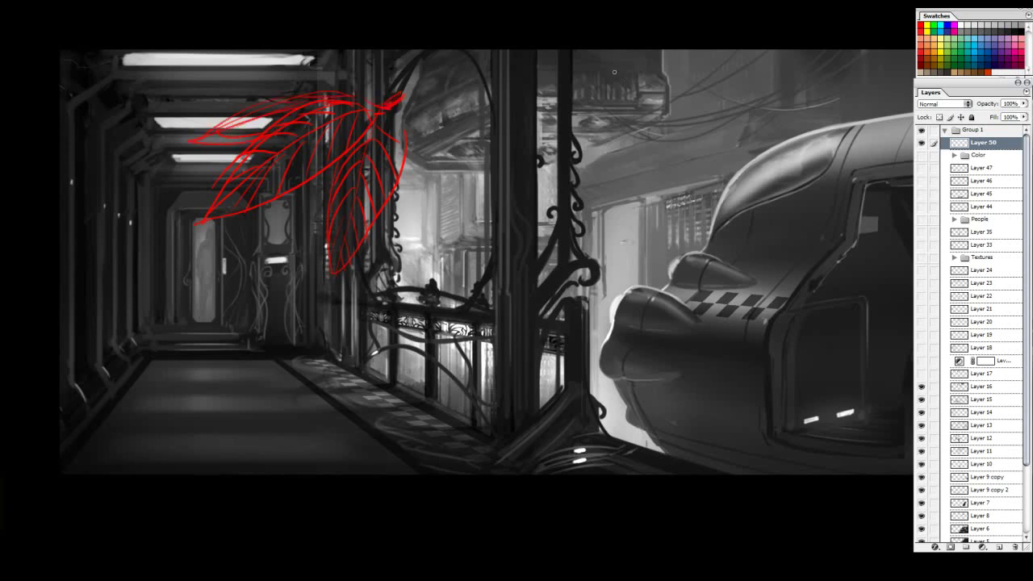
Sketch a large red leaf-shaped structure running diagonally from the corridor floor to above the vehicle, with a rounded end and central spine.
{"action": "left_click_drag", "start_coordinate": [581, 112], "coordinate": [528, 108]}
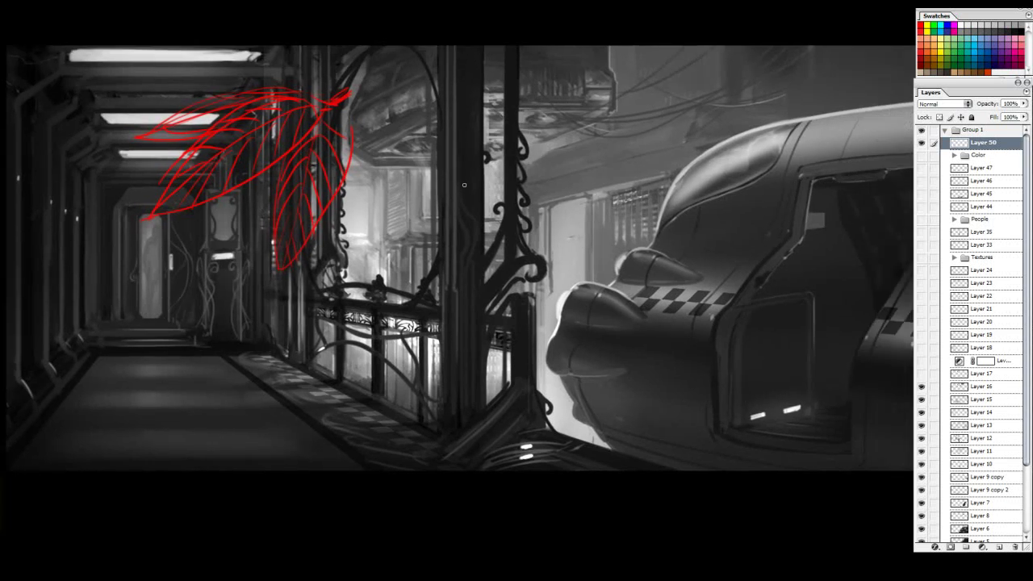
{"action": "left_click_drag", "start_coordinate": [308, 355], "coordinate": [670, 101]}
{"action": "mouse_move", "coordinate": [323, 327]}
{"action": "left_mouse_down"}
{"action": "mouse_move", "coordinate": [261, 410]}
{"action": "mouse_move", "coordinate": [494, 338]}
{"action": "mouse_move", "coordinate": [700, 160]}
{"action": "left_mouse_up"}
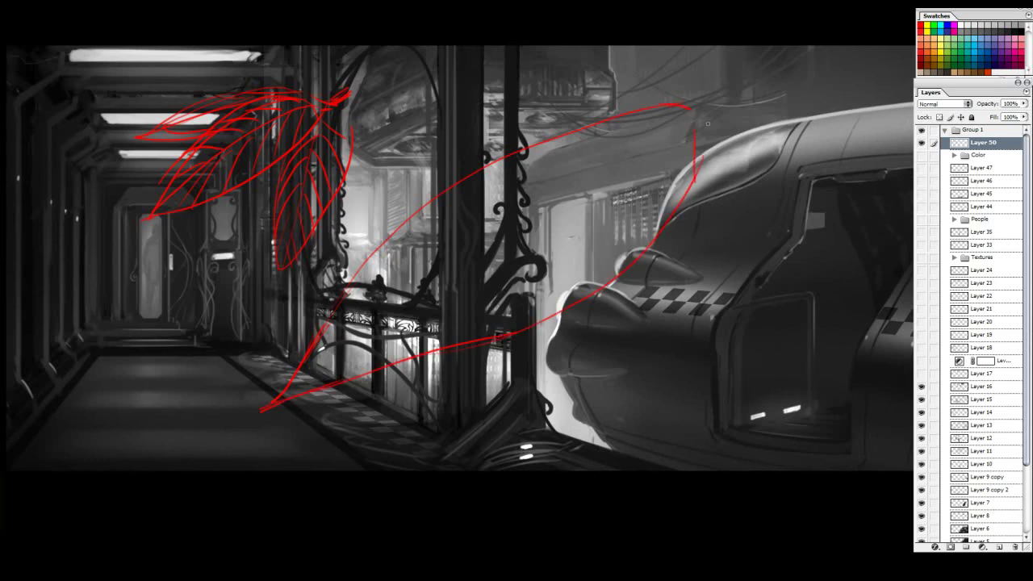
{"action": "left_click_drag", "start_coordinate": [708, 124], "coordinate": [696, 184]}
{"action": "mouse_move", "coordinate": [711, 80]}
{"action": "left_mouse_down"}
{"action": "mouse_move", "coordinate": [727, 121]}
{"action": "mouse_move", "coordinate": [246, 425]}
{"action": "mouse_move", "coordinate": [733, 93]}
{"action": "left_mouse_up"}
{"action": "left_click_drag", "start_coordinate": [696, 121], "coordinate": [262, 379]}
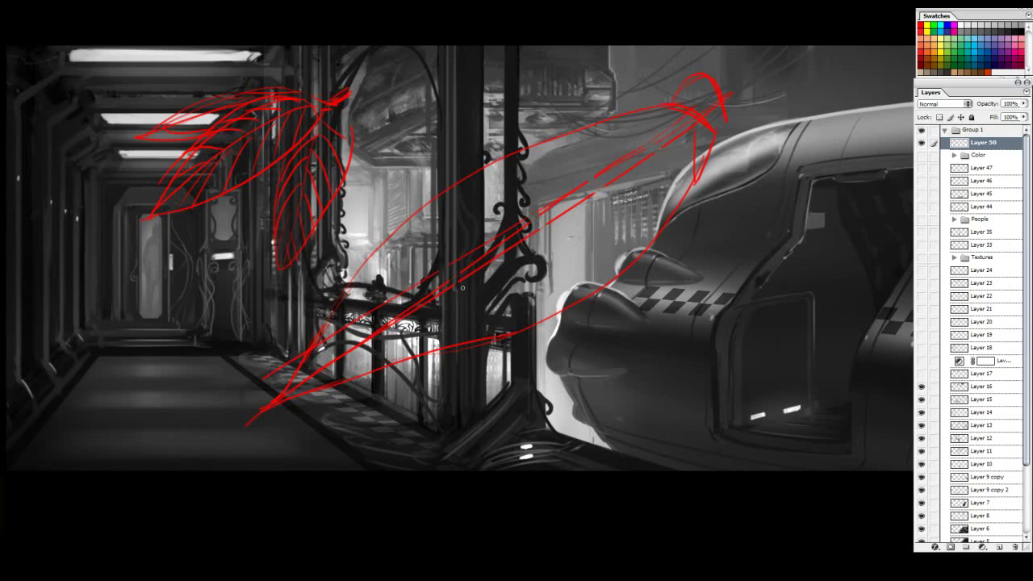
Draw red ribs branching from the central spine to both edges of the large leaf shape.
{"action": "mouse_move", "coordinate": [393, 327]}
{"action": "left_mouse_down"}
{"action": "mouse_move", "coordinate": [386, 357]}
{"action": "mouse_move", "coordinate": [396, 358]}
{"action": "left_mouse_up"}
{"action": "left_click_drag", "start_coordinate": [380, 307], "coordinate": [332, 306]}
{"action": "mouse_move", "coordinate": [449, 264]}
{"action": "left_mouse_down"}
{"action": "mouse_move", "coordinate": [380, 240]}
{"action": "mouse_move", "coordinate": [390, 226]}
{"action": "left_mouse_up"}
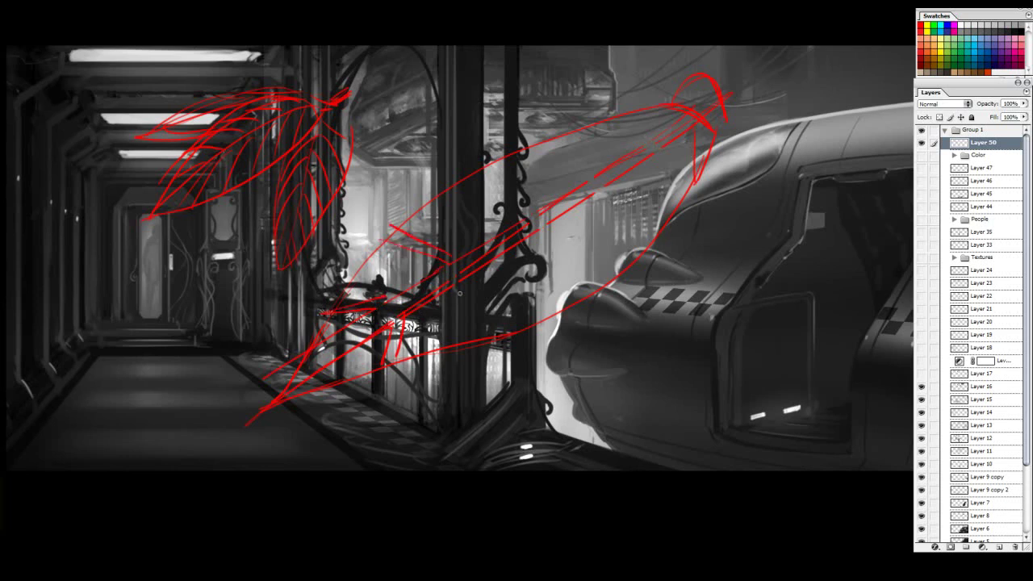
{"action": "mouse_move", "coordinate": [459, 293]}
{"action": "left_mouse_down"}
{"action": "mouse_move", "coordinate": [513, 333]}
{"action": "mouse_move", "coordinate": [533, 327]}
{"action": "left_mouse_up"}
{"action": "mouse_move", "coordinate": [532, 231]}
{"action": "left_mouse_down"}
{"action": "mouse_move", "coordinate": [616, 274]}
{"action": "mouse_move", "coordinate": [625, 264]}
{"action": "left_mouse_up"}
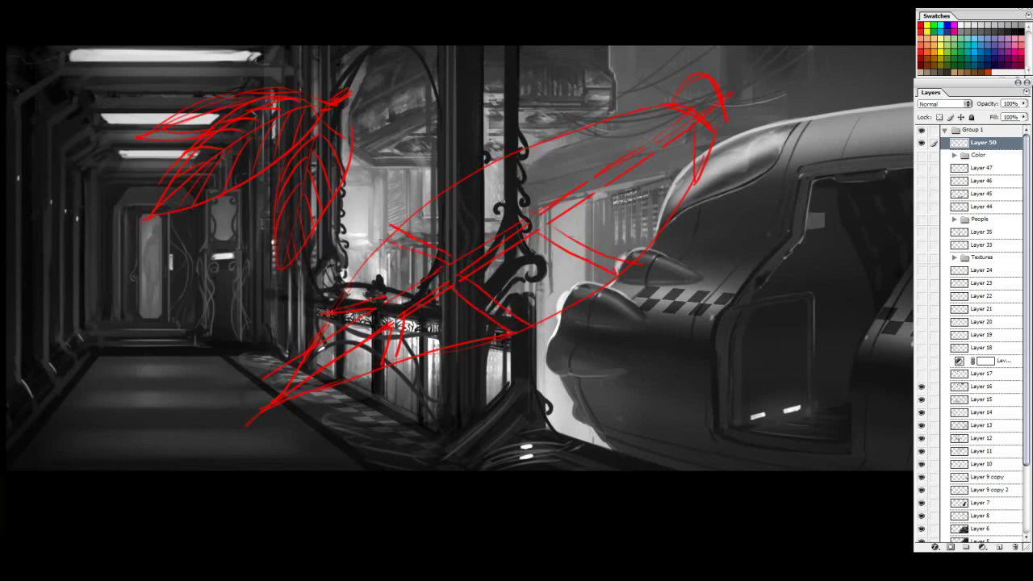
{"action": "left_click_drag", "start_coordinate": [455, 187], "coordinate": [529, 212]}
{"action": "left_click_drag", "start_coordinate": [449, 211], "coordinate": [514, 226]}
{"action": "mouse_move", "coordinate": [584, 192]}
{"action": "left_mouse_down"}
{"action": "mouse_move", "coordinate": [654, 210]}
{"action": "mouse_move", "coordinate": [607, 186]}
{"action": "left_mouse_up"}
{"action": "mouse_move", "coordinate": [546, 145]}
{"action": "left_mouse_down"}
{"action": "mouse_move", "coordinate": [581, 171]}
{"action": "mouse_move", "coordinate": [568, 175]}
{"action": "left_mouse_up"}
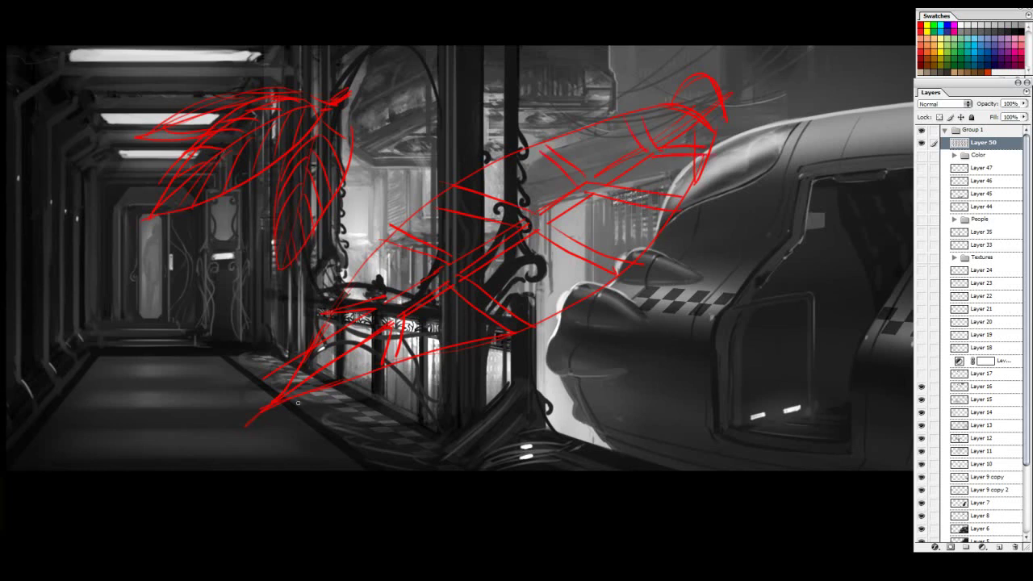
Double the lower edge of the large leaf shape and thicken a rib near its upper end.
{"action": "left_click_drag", "start_coordinate": [246, 426], "coordinate": [591, 309]}
{"action": "left_click_drag", "start_coordinate": [694, 203], "coordinate": [713, 157]}
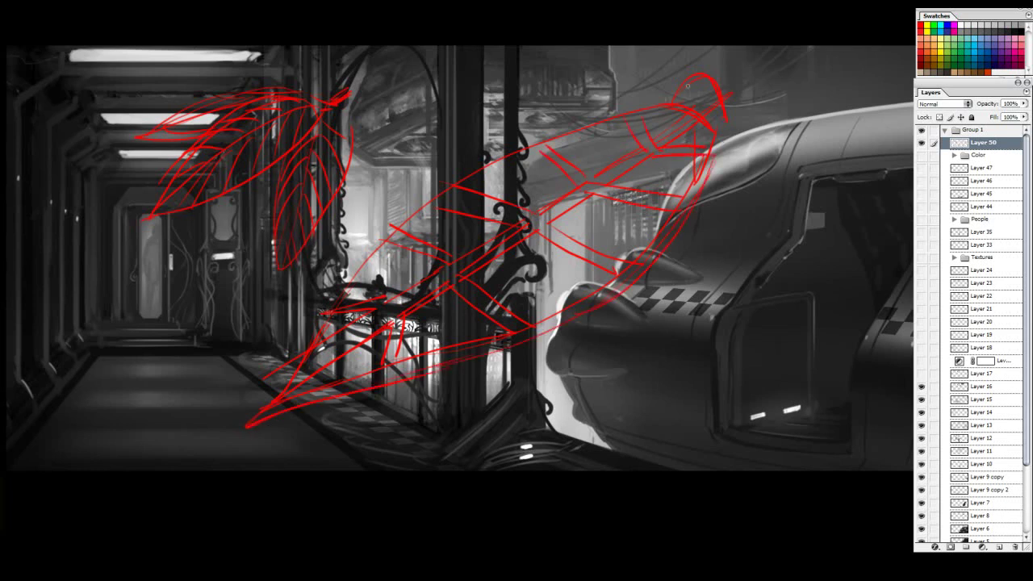
{"action": "left_click_drag", "start_coordinate": [592, 193], "coordinate": [684, 200]}
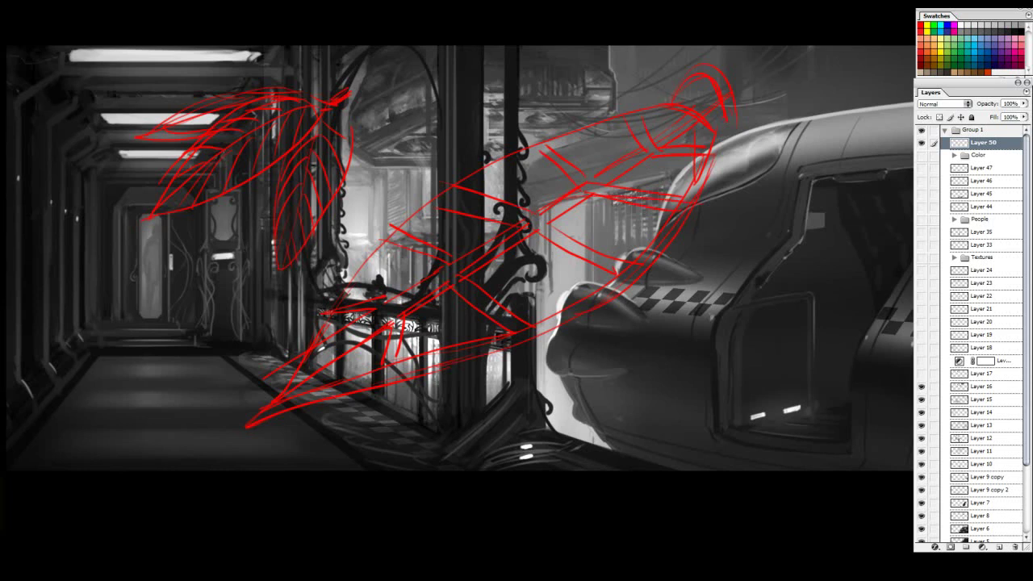
Draw red ovals in the cells between the ribs of the large leaf shape, plus one on the vehicle's roof.
{"action": "mouse_move", "coordinate": [646, 220]}
{"action": "left_mouse_down"}
{"action": "mouse_move", "coordinate": [586, 230]}
{"action": "mouse_move", "coordinate": [644, 218]}
{"action": "left_mouse_up"}
{"action": "mouse_move", "coordinate": [794, 143]}
{"action": "left_mouse_down"}
{"action": "mouse_move", "coordinate": [811, 138]}
{"action": "mouse_move", "coordinate": [775, 137]}
{"action": "mouse_move", "coordinate": [678, 182]}
{"action": "left_mouse_up"}
{"action": "left_click_drag", "start_coordinate": [528, 262], "coordinate": [523, 260]}
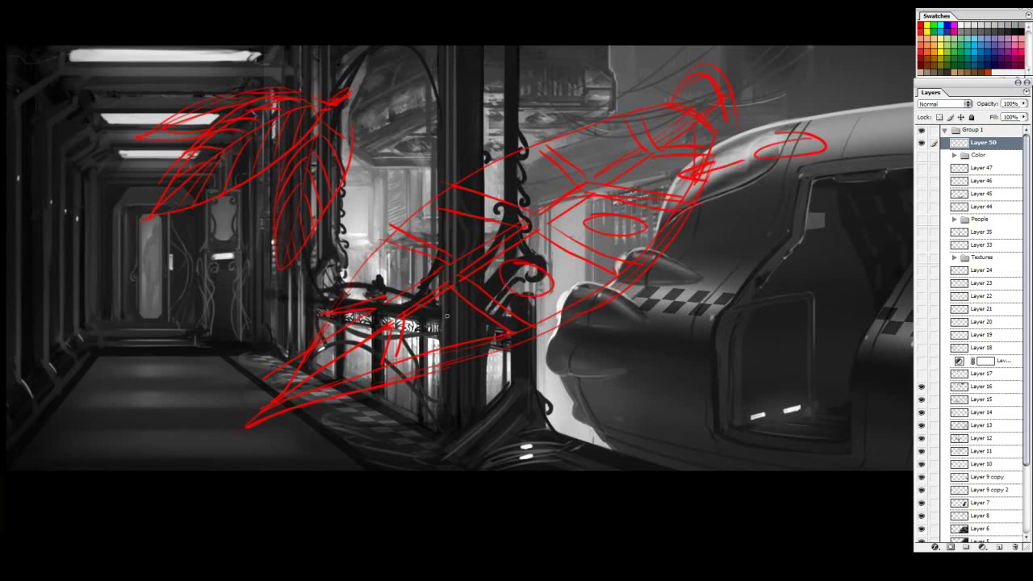
{"action": "left_click_drag", "start_coordinate": [460, 318], "coordinate": [454, 316]}
{"action": "left_click_drag", "start_coordinate": [401, 260], "coordinate": [393, 258]}
{"action": "left_click_drag", "start_coordinate": [466, 217], "coordinate": [473, 223]}
{"action": "left_click_drag", "start_coordinate": [502, 179], "coordinate": [545, 173]}
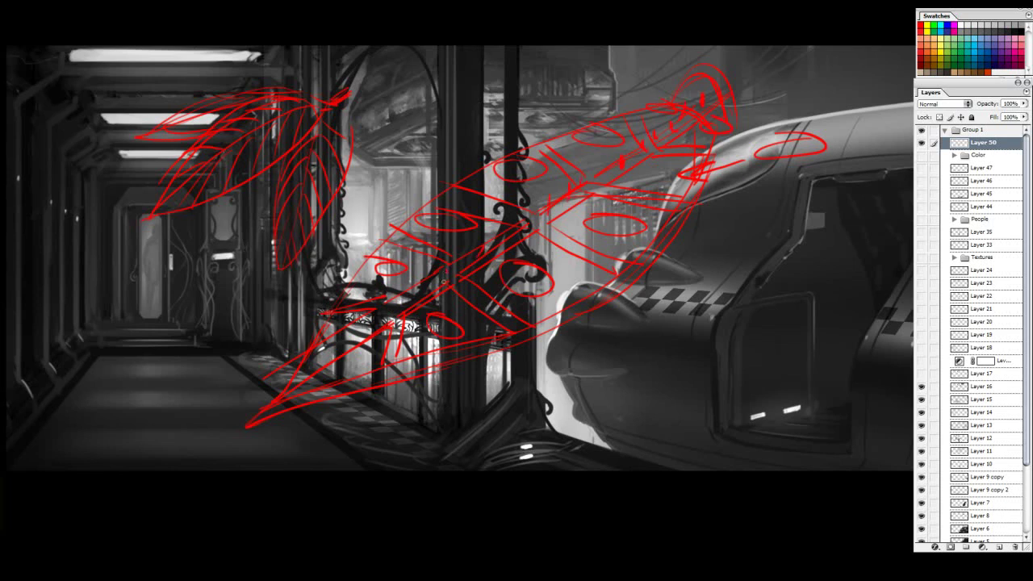
Add small red circles along the lower rim of the leaf shape and reinforce its outer outline and rounded end.
{"action": "mouse_move", "coordinate": [275, 407]}
{"action": "left_mouse_down"}
{"action": "mouse_move", "coordinate": [237, 433]}
{"action": "mouse_move", "coordinate": [358, 397]}
{"action": "mouse_move", "coordinate": [373, 379]}
{"action": "left_mouse_up"}
{"action": "mouse_move", "coordinate": [510, 347]}
{"action": "left_mouse_down"}
{"action": "mouse_move", "coordinate": [502, 353]}
{"action": "mouse_move", "coordinate": [624, 301]}
{"action": "left_mouse_up"}
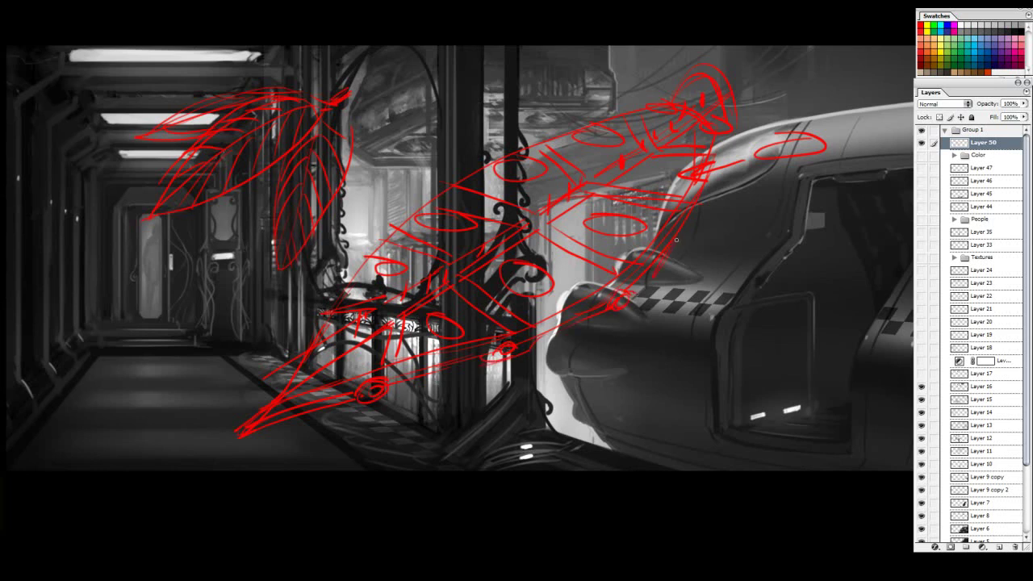
{"action": "left_click_drag", "start_coordinate": [683, 231], "coordinate": [675, 249]}
{"action": "left_click_drag", "start_coordinate": [711, 167], "coordinate": [695, 192]}
{"action": "mouse_move", "coordinate": [442, 191]}
{"action": "left_mouse_down"}
{"action": "mouse_move", "coordinate": [379, 242]}
{"action": "mouse_move", "coordinate": [332, 311]}
{"action": "left_mouse_up"}
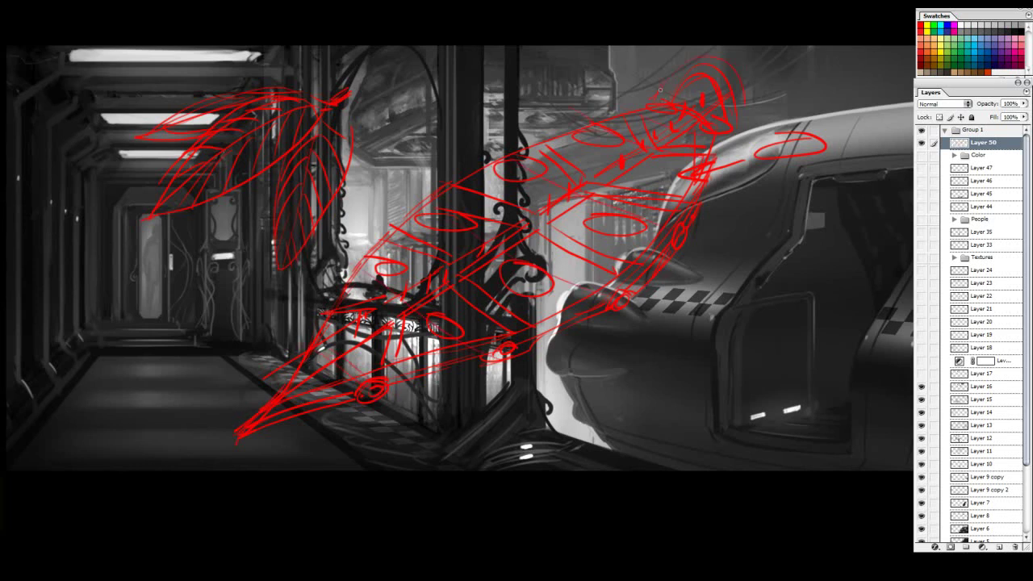
{"action": "mouse_move", "coordinate": [733, 135]}
{"action": "left_mouse_down"}
{"action": "mouse_move", "coordinate": [720, 157]}
{"action": "mouse_move", "coordinate": [730, 160]}
{"action": "mouse_move", "coordinate": [741, 132]}
{"action": "left_mouse_up"}
{"action": "left_click_drag", "start_coordinate": [615, 178], "coordinate": [651, 165]}
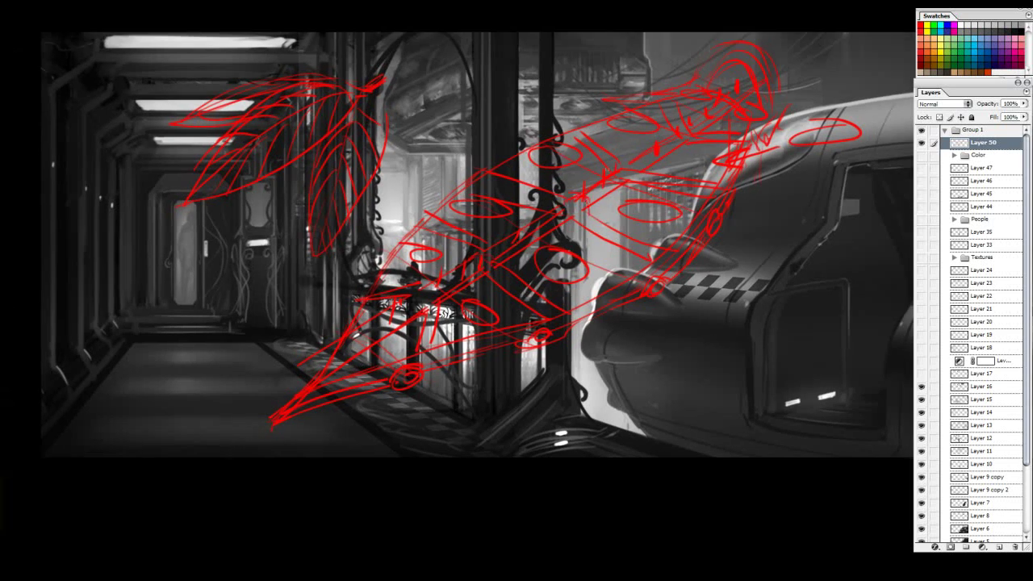
Make a short red mark on the console beside the far corridor door and undo it.
{"action": "left_click_drag", "start_coordinate": [520, 279], "coordinate": [563, 284]}
{"action": "left_click_drag", "start_coordinate": [467, 160], "coordinate": [424, 152]}
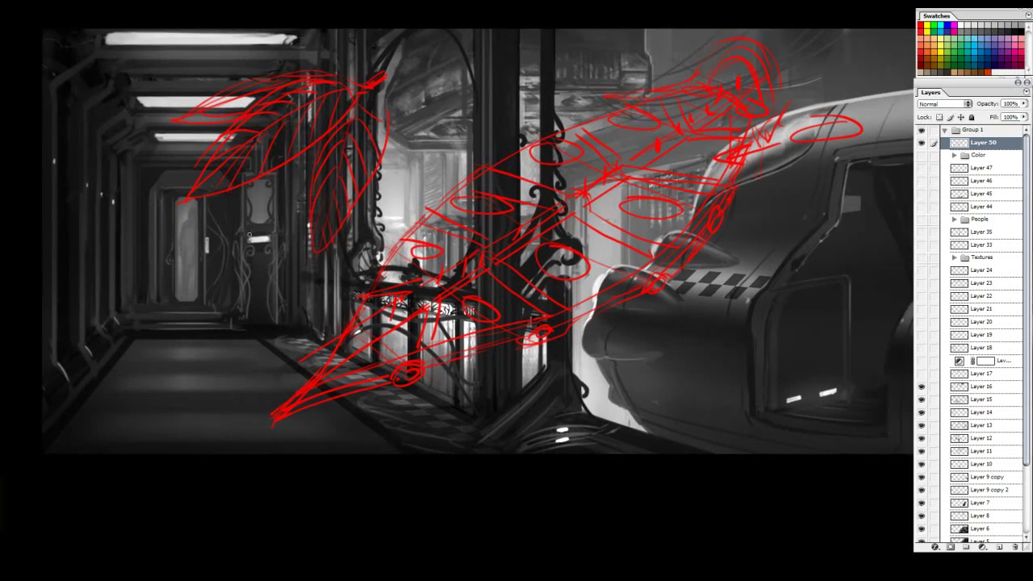
{"action": "left_click_drag", "start_coordinate": [235, 237], "coordinate": [253, 232]}
{"action": "key", "text": "ctrl+z"}
Toggle Layer 50 to check the red sketches, delete that layer and create a new empty layer in its place.
{"action": "left_click", "coordinate": [921, 144]}
{"action": "left_click", "coordinate": [922, 144]}
{"action": "left_click_drag", "start_coordinate": [988, 148], "coordinate": [1016, 548]}
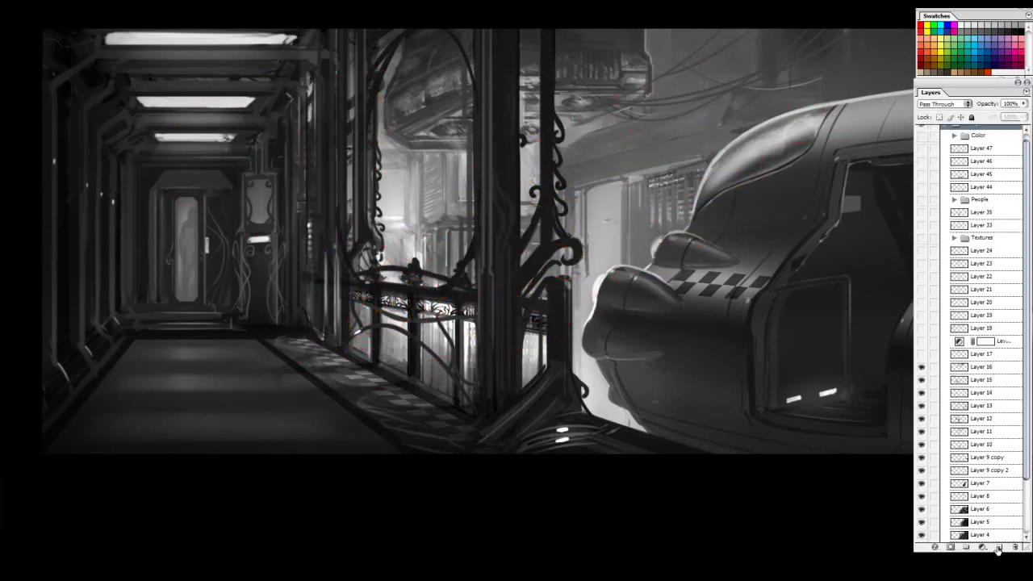
{"action": "left_click", "coordinate": [999, 548]}
Select Layer 16, make Layer 17 visible, and compare its effect on the background structures and cables up close.
{"action": "left_click", "coordinate": [991, 379]}
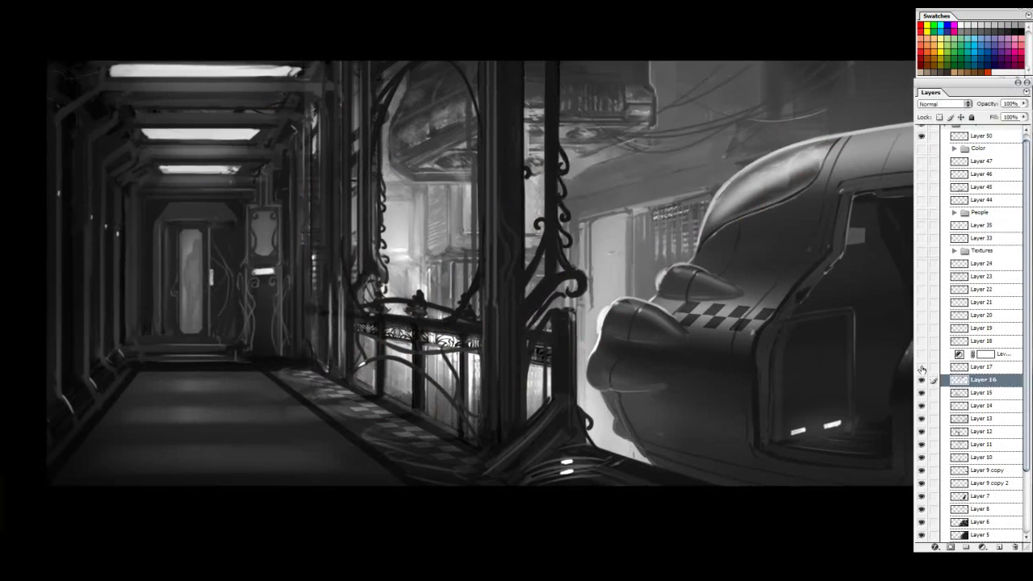
{"action": "left_click", "coordinate": [921, 368]}
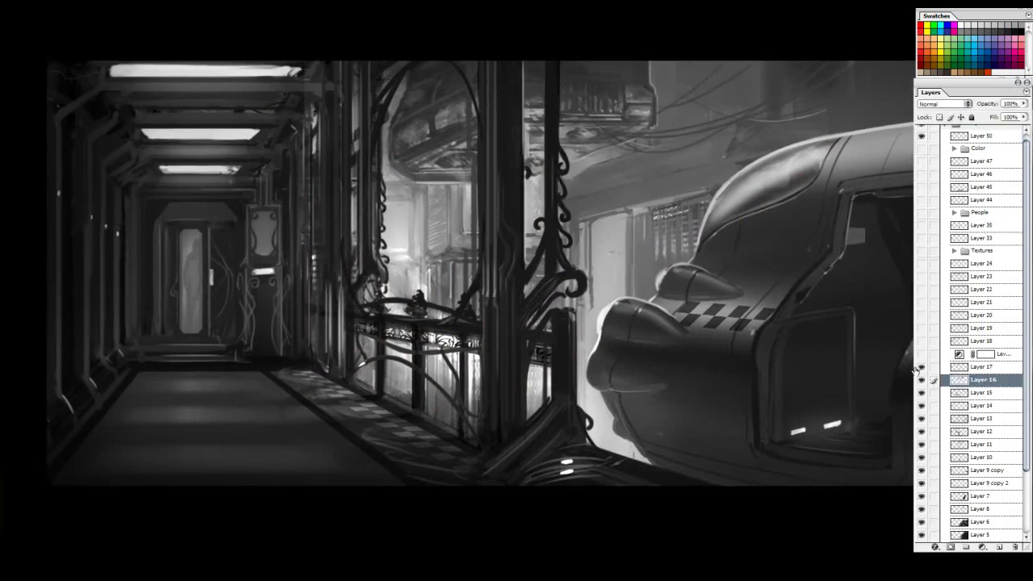
{"action": "left_click", "coordinate": [922, 368]}
{"action": "left_click", "coordinate": [920, 368]}
{"action": "left_click", "coordinate": [635, 176]}
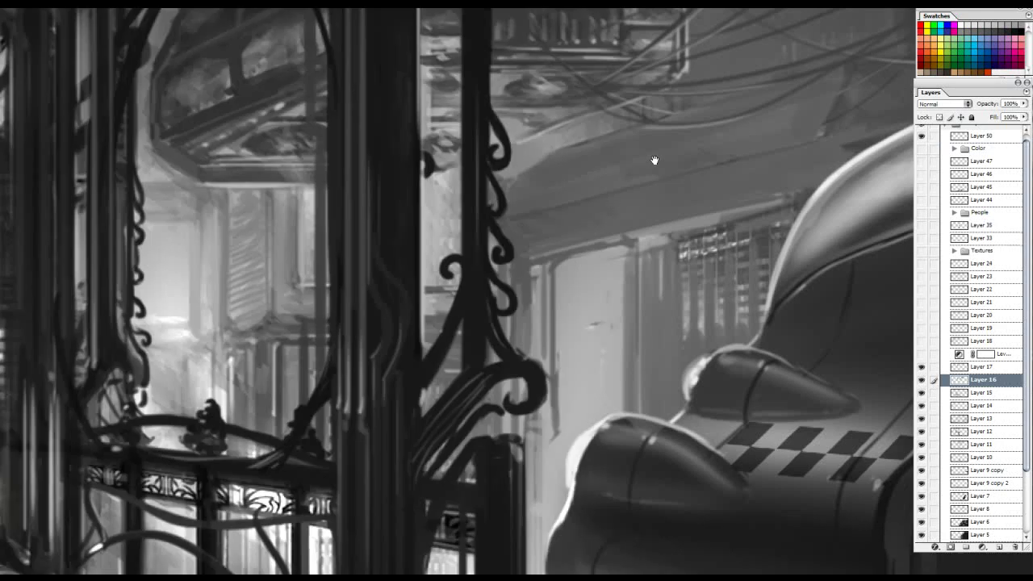
{"action": "left_click_drag", "start_coordinate": [655, 161], "coordinate": [628, 287]}
{"action": "left_click", "coordinate": [921, 370]}
{"action": "left_click", "coordinate": [920, 378]}
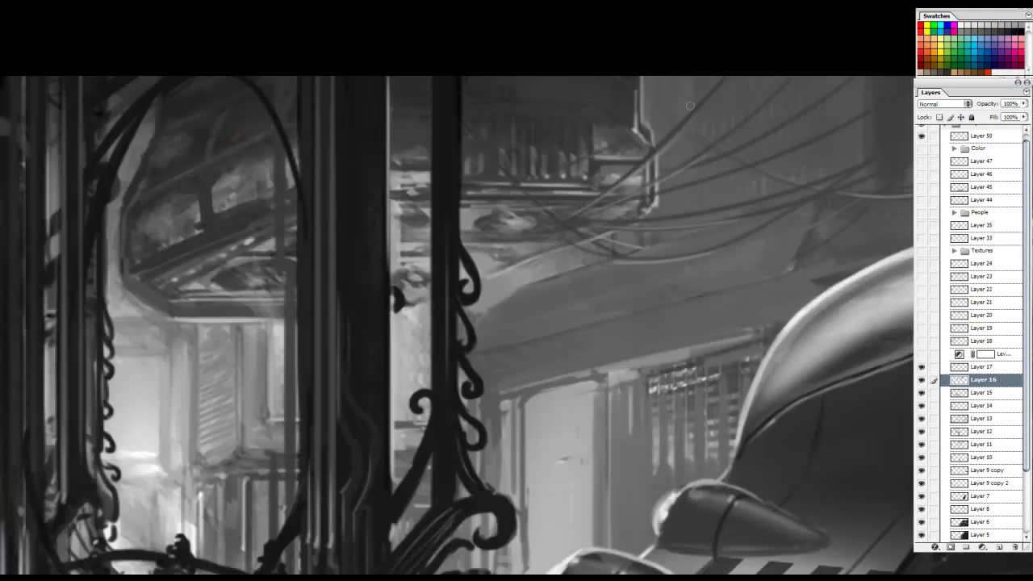
Hide and reshow Group 1 to compare the corridor painting with the earlier image underneath.
{"action": "left_click_drag", "start_coordinate": [333, 245], "coordinate": [652, 237]}
{"action": "key", "text": "ctrl+minus"}
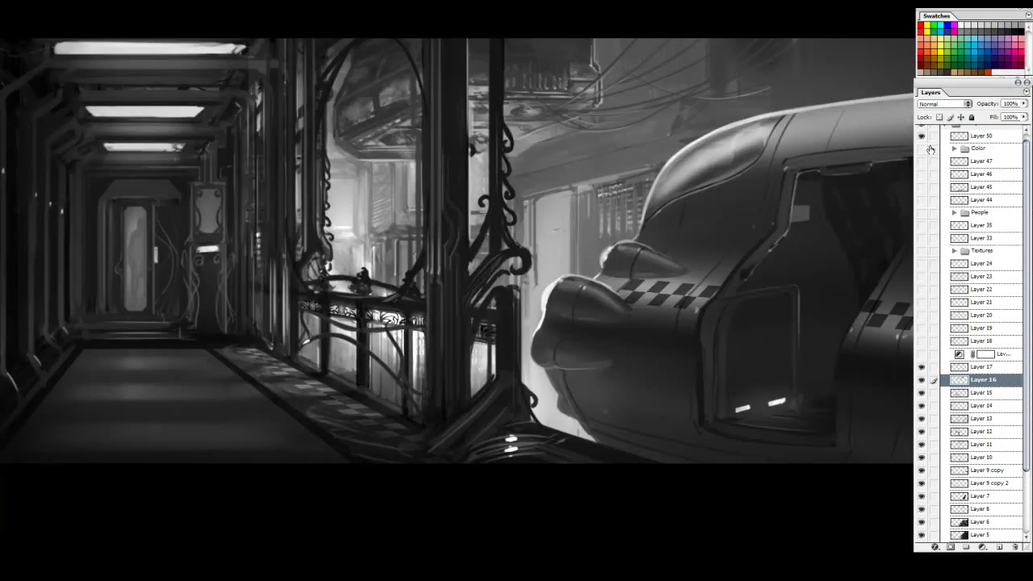
{"action": "scroll", "coordinate": [1014, 156], "scroll_direction": "up", "scroll_amount": 1}
{"action": "left_click", "coordinate": [922, 135]}
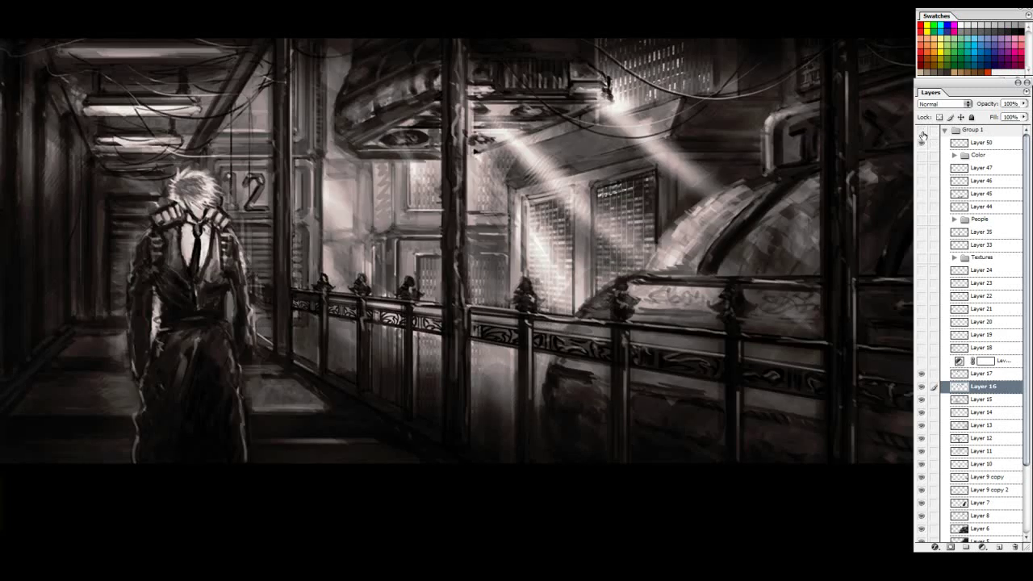
{"action": "left_click", "coordinate": [922, 135]}
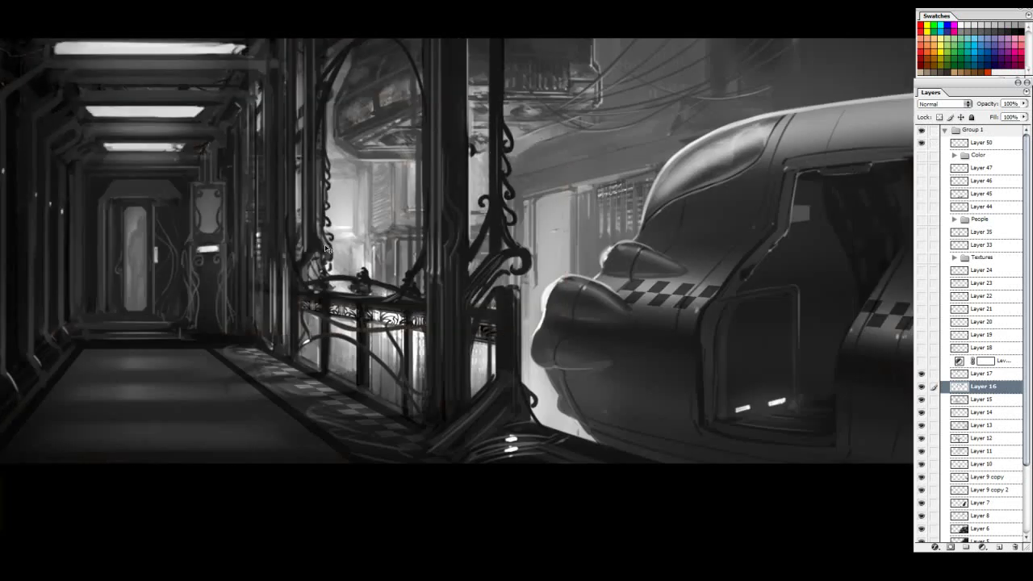
{"action": "left_click_drag", "start_coordinate": [370, 185], "coordinate": [436, 208]}
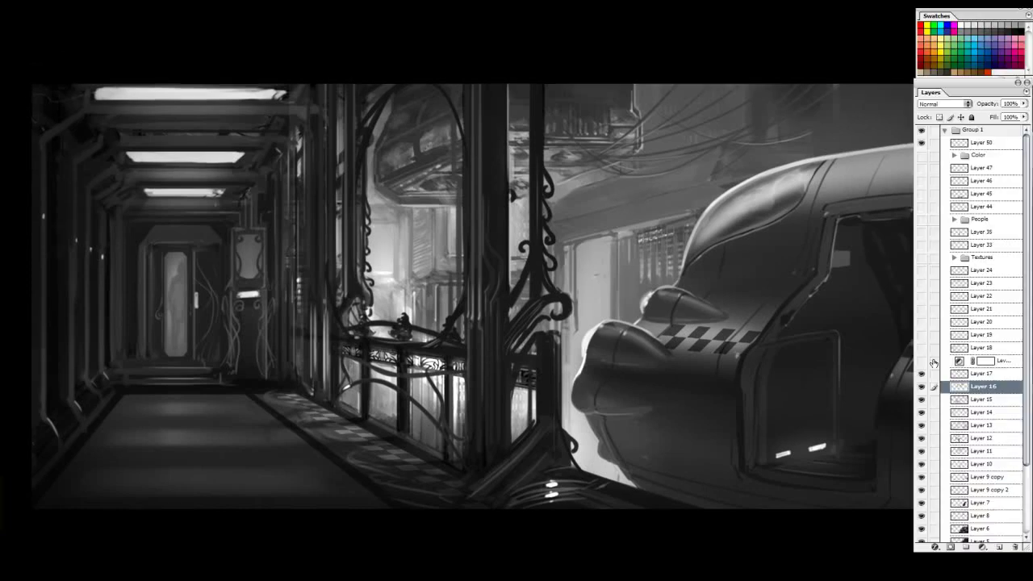
Make the Levels adjustment layer above Layer 17 visible, compare its effect, and select it.
{"action": "left_click", "coordinate": [921, 362]}
{"action": "left_click", "coordinate": [921, 361]}
{"action": "left_click", "coordinate": [921, 361]}
{"action": "left_click", "coordinate": [921, 361]}
{"action": "left_click", "coordinate": [921, 361]}
{"action": "left_click", "coordinate": [1003, 366]}
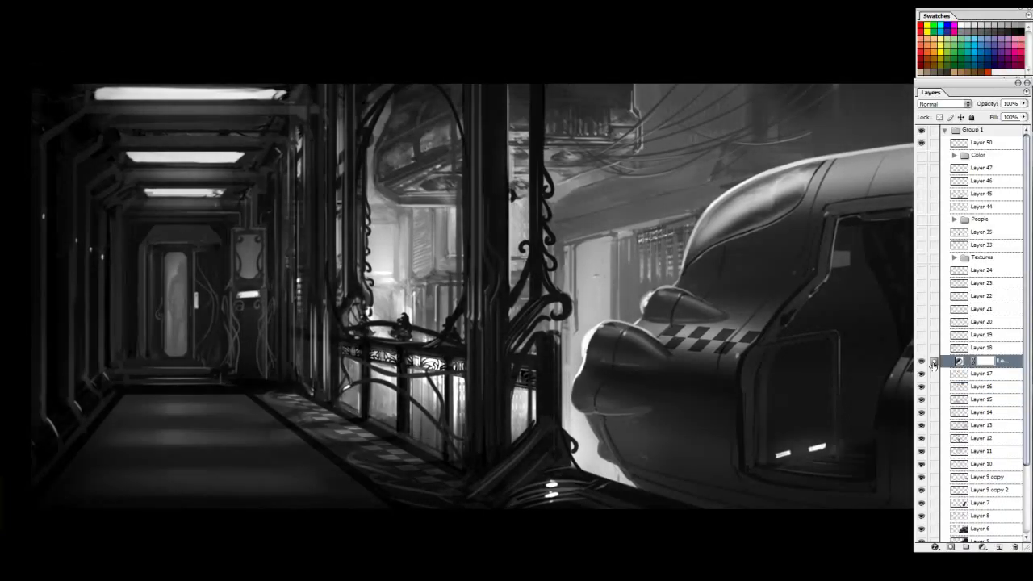
Toggle the Levels adjustment layer to examine the tonal change across the corridor, railing and parked vehicle.
{"action": "left_click", "coordinate": [922, 361]}
{"action": "left_click", "coordinate": [922, 362]}
{"action": "left_click", "coordinate": [922, 361]}
{"action": "left_click", "coordinate": [922, 362]}
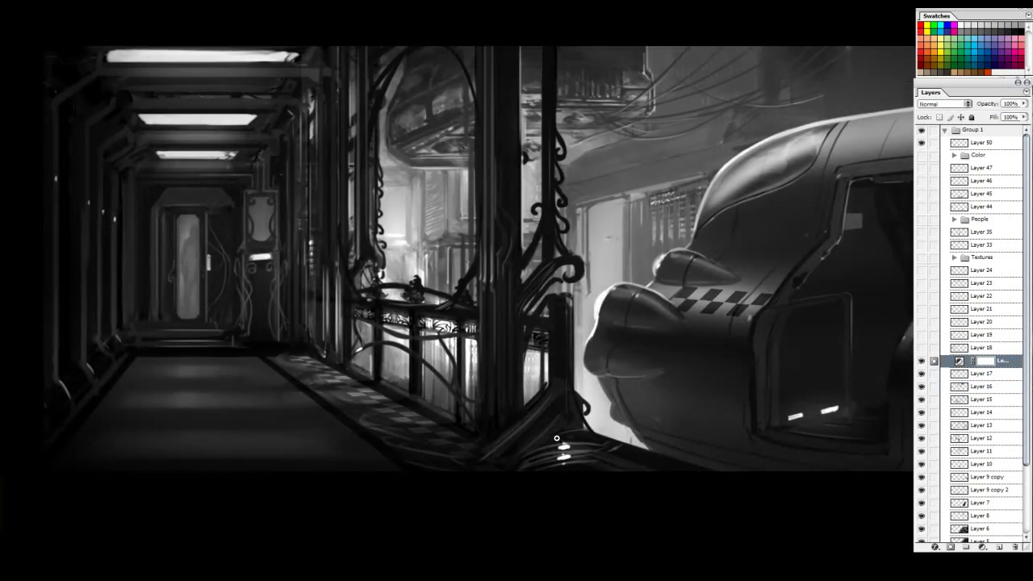
{"action": "scroll", "coordinate": [570, 449], "scroll_direction": "up", "scroll_amount": 2}
{"action": "left_click", "coordinate": [921, 361]}
{"action": "left_click", "coordinate": [921, 361]}
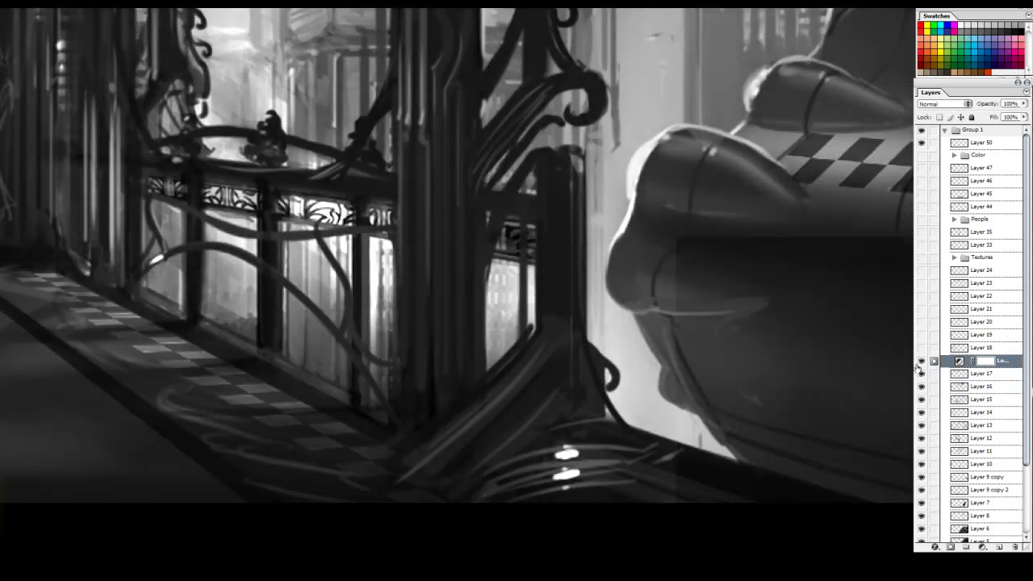
{"action": "left_click", "coordinate": [921, 361]}
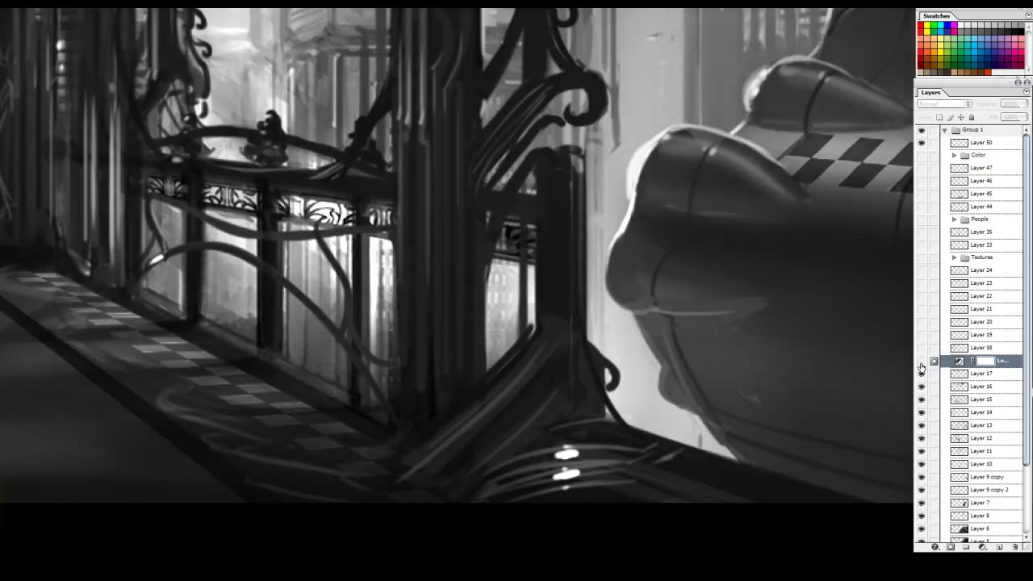
{"action": "left_click", "coordinate": [922, 361]}
Draw a red arrow on Layer 50 from the railing windows to the corridor floor, undo it, and recheck the Levels adjustment.
{"action": "left_click_drag", "start_coordinate": [465, 129], "coordinate": [603, 351]}
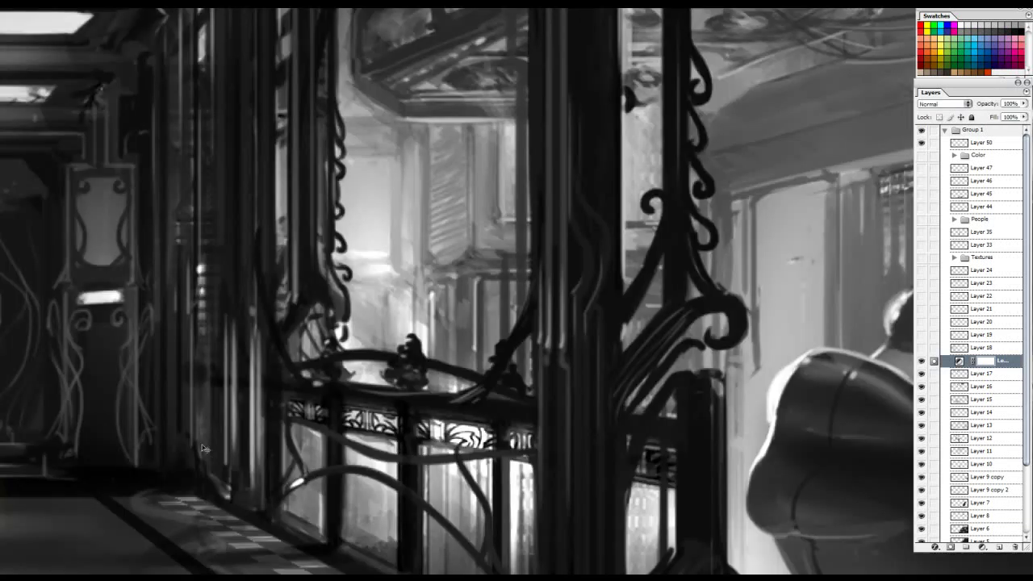
{"action": "left_click_drag", "start_coordinate": [225, 405], "coordinate": [339, 339]}
{"action": "left_click_drag", "start_coordinate": [524, 159], "coordinate": [370, 210]}
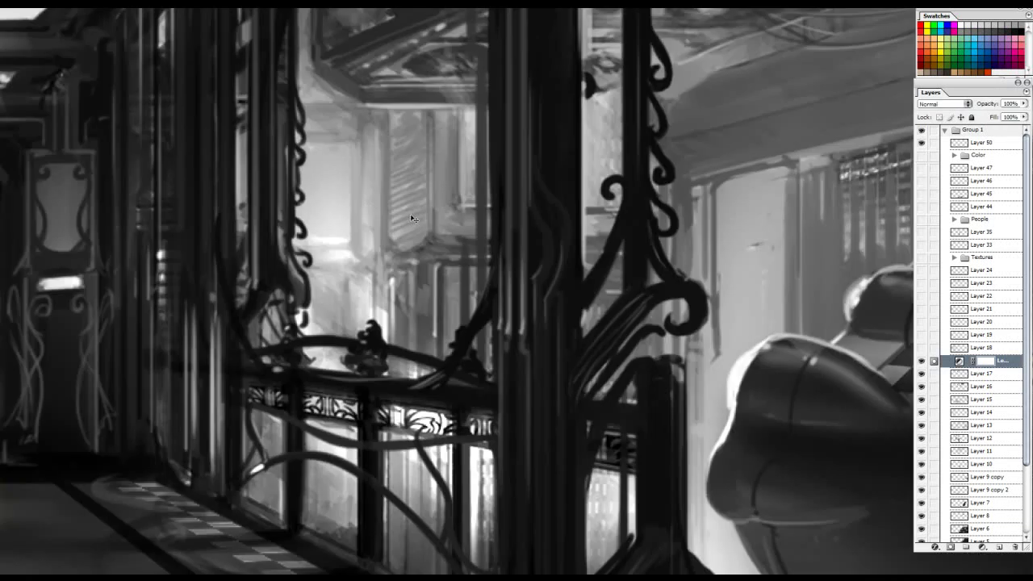
{"action": "left_click", "coordinate": [993, 144]}
{"action": "mouse_move", "coordinate": [6, 530]}
{"action": "left_mouse_down"}
{"action": "mouse_move", "coordinate": [276, 368]}
{"action": "mouse_move", "coordinate": [337, 316]}
{"action": "mouse_move", "coordinate": [679, 161]}
{"action": "left_mouse_up"}
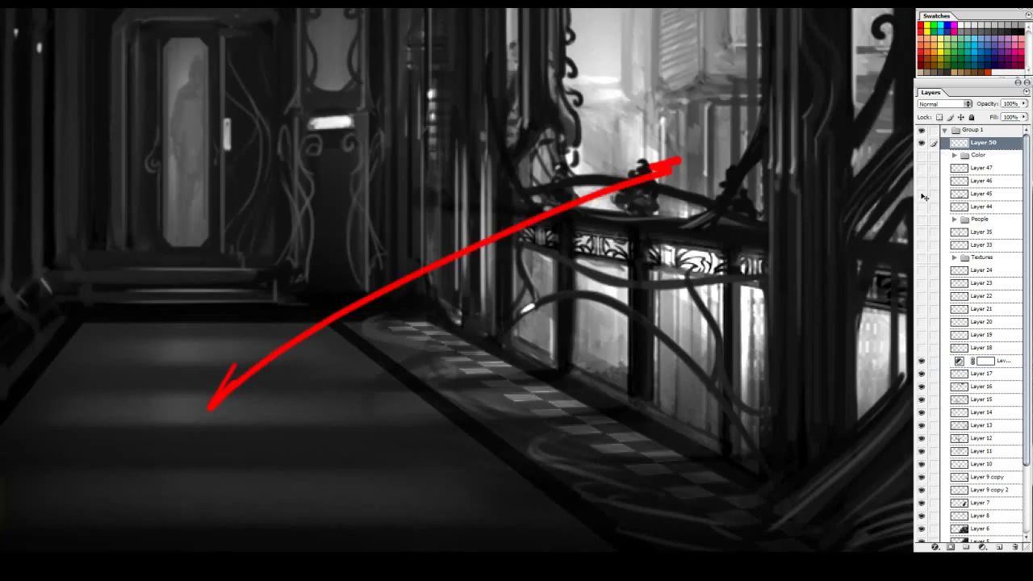
{"action": "key", "text": "ctrl+z"}
{"action": "left_click", "coordinate": [920, 362]}
{"action": "left_click", "coordinate": [920, 363]}
{"action": "key", "text": "ctrl+0"}
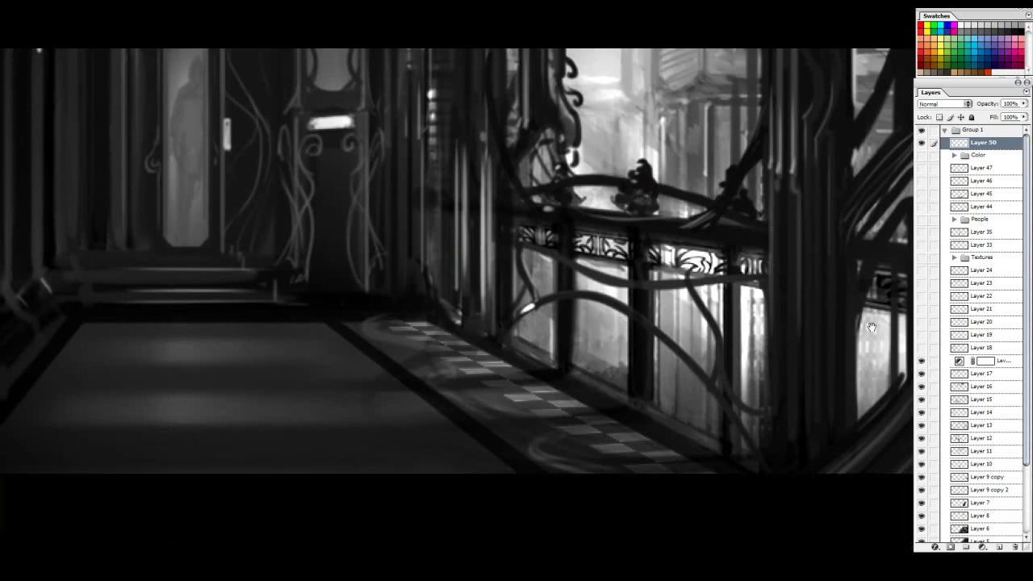
Select Layer 18, make it visible, and compare the corridor with and without it.
{"action": "left_click", "coordinate": [986, 350]}
{"action": "left_click", "coordinate": [921, 349]}
{"action": "left_click", "coordinate": [921, 351]}
{"action": "left_click", "coordinate": [921, 351]}
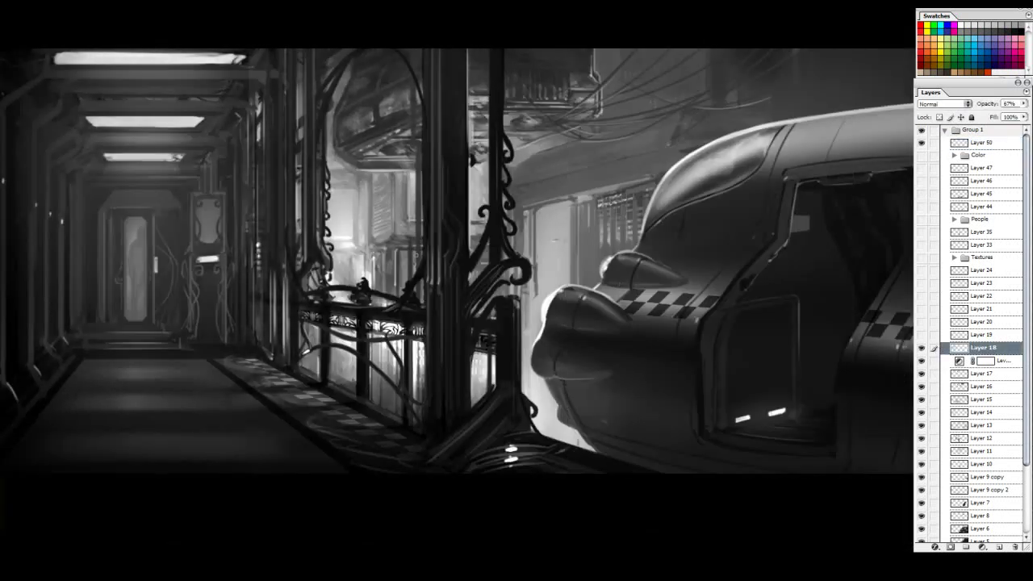
{"action": "left_click_drag", "start_coordinate": [658, 366], "coordinate": [932, 351]}
{"action": "left_click", "coordinate": [921, 351]}
{"action": "left_click", "coordinate": [920, 350]}
{"action": "left_click", "coordinate": [920, 351]}
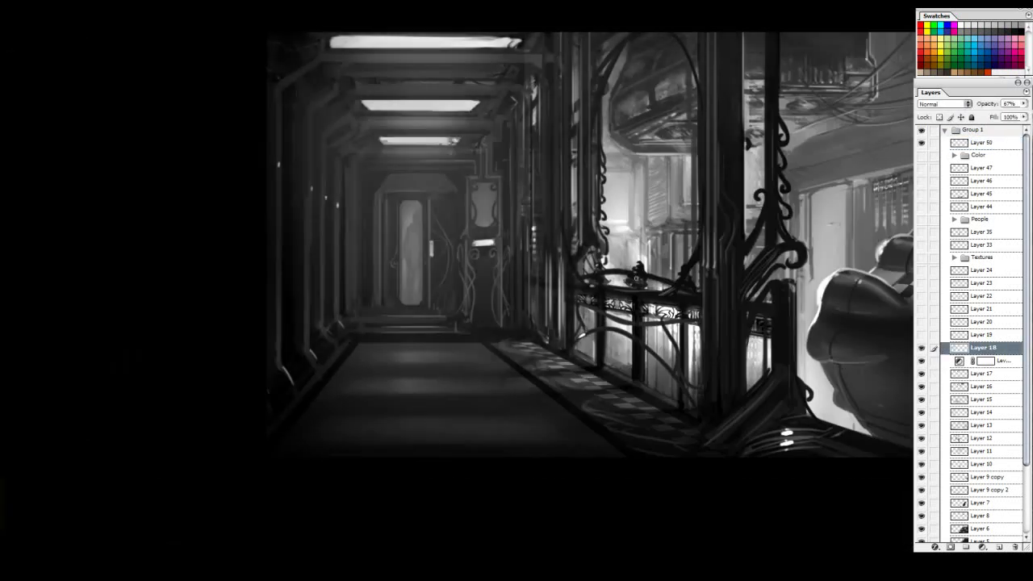
Sketch a red double-headed arrow between the far door and the corridor floor and undo it.
{"action": "mouse_move", "coordinate": [415, 268]}
{"action": "left_mouse_down"}
{"action": "mouse_move", "coordinate": [382, 393]}
{"action": "mouse_move", "coordinate": [433, 392]}
{"action": "left_mouse_up"}
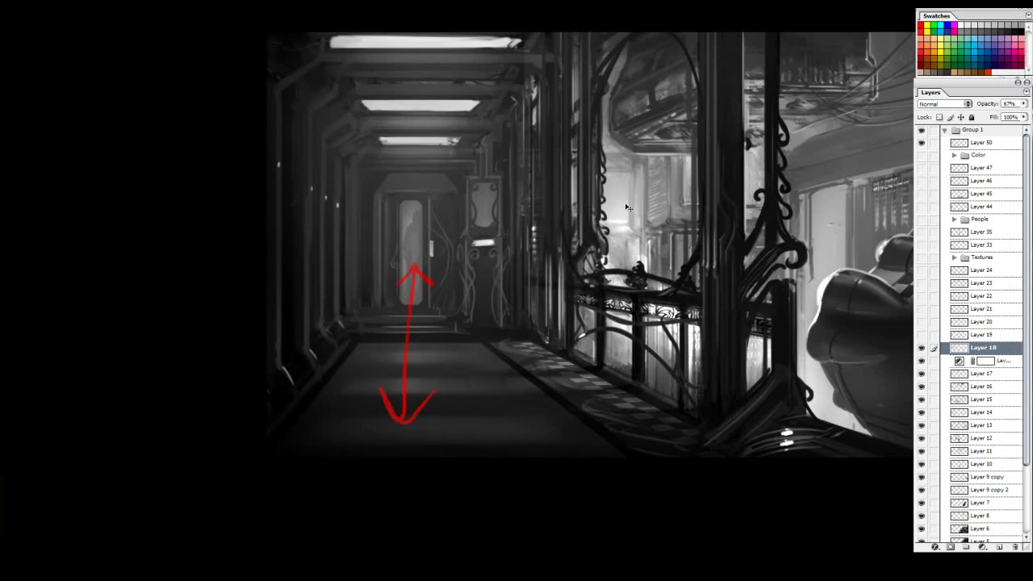
{"action": "key", "text": "ctrl+alt+z"}
{"action": "key", "text": "ctrl+alt+z"}
Hide Layer 18 and switch to Layer 50 as the layer for brush marks.
{"action": "left_click", "coordinate": [921, 349]}
{"action": "left_click", "coordinate": [408, 259]}
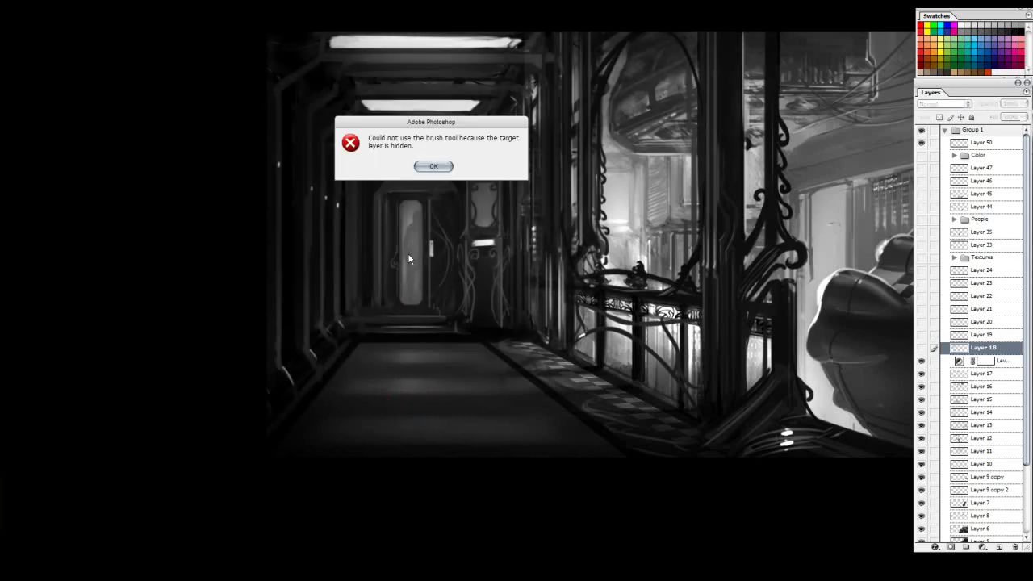
{"action": "left_click", "coordinate": [434, 166]}
{"action": "left_click", "coordinate": [982, 142]}
Sketch a red curve beside the top of the console near the far door and undo it.
{"action": "left_click_drag", "start_coordinate": [458, 160], "coordinate": [467, 194]}
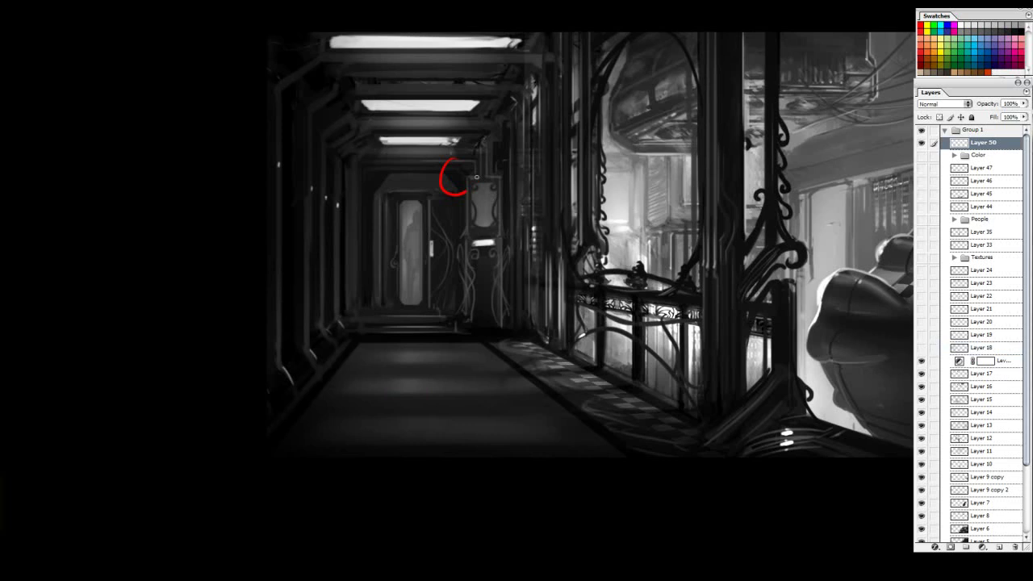
{"action": "key", "text": "ctrl+z"}
{"action": "scroll", "coordinate": [470, 179], "scroll_direction": "up", "scroll_amount": 1}
{"action": "left_click_drag", "start_coordinate": [445, 157], "coordinate": [430, 153]}
{"action": "key", "text": "ctrl+z"}
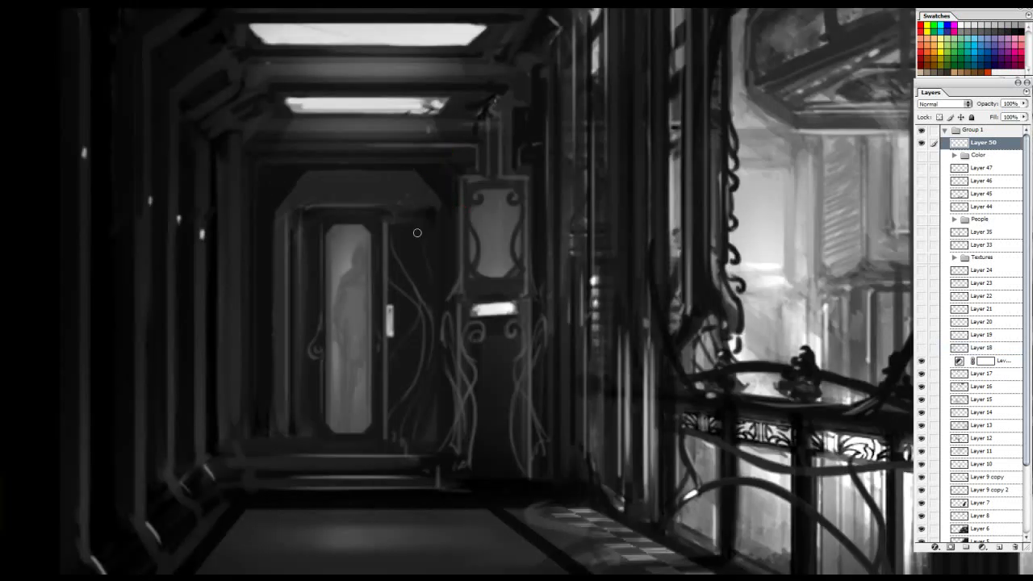
Sketch red curves around the far corridor door, including a large loop over it, and undo each one.
{"action": "left_click_drag", "start_coordinate": [399, 96], "coordinate": [462, 157]}
{"action": "left_click_drag", "start_coordinate": [344, 162], "coordinate": [315, 267]}
{"action": "key", "text": "ctrl+z"}
{"action": "mouse_move", "coordinate": [590, 276]}
{"action": "left_mouse_down"}
{"action": "mouse_move", "coordinate": [613, 189]}
{"action": "mouse_move", "coordinate": [478, 240]}
{"action": "left_mouse_up"}
{"action": "key", "text": "ctrl+z"}
{"action": "left_click_drag", "start_coordinate": [300, 279], "coordinate": [450, 344]}
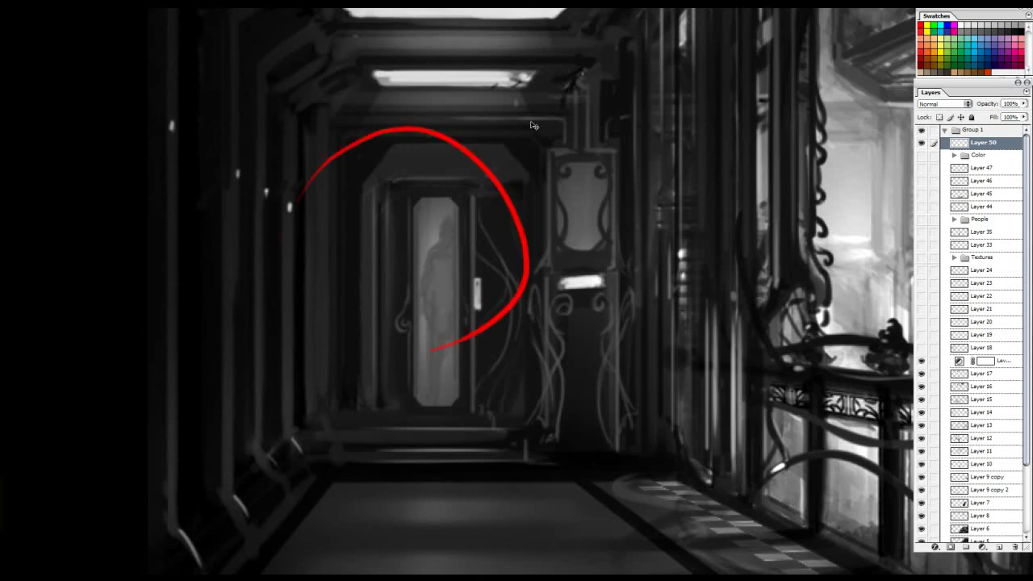
{"action": "key", "text": "ctrl+z"}
Mark the farthest ceiling light with a red dot, circle a spot on the corridor floor, and undo both marks.
{"action": "left_click_drag", "start_coordinate": [448, 40], "coordinate": [444, 94]}
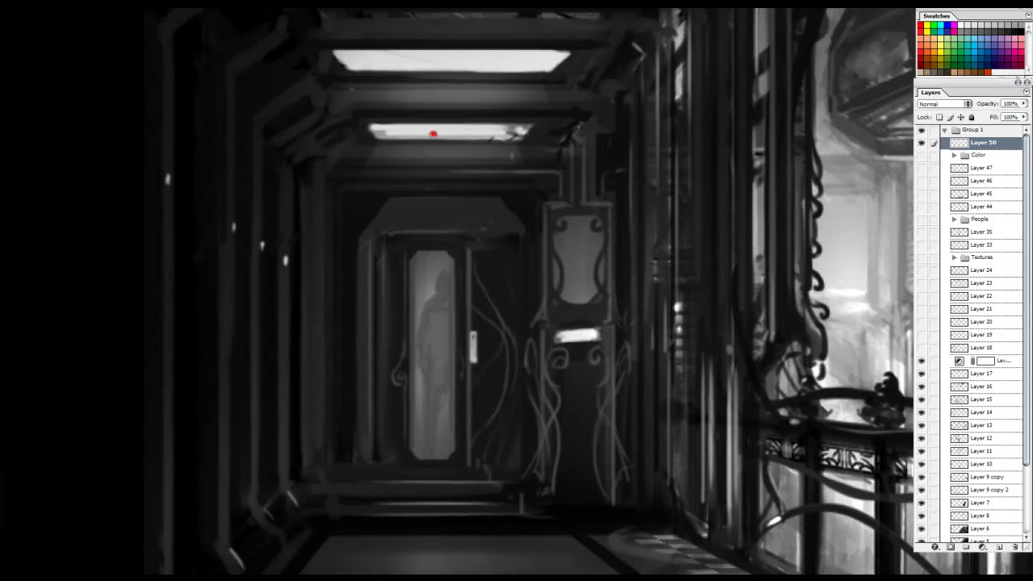
{"action": "left_click_drag", "start_coordinate": [433, 134], "coordinate": [446, 134]}
{"action": "left_click_drag", "start_coordinate": [423, 420], "coordinate": [466, 134]}
{"action": "left_click_drag", "start_coordinate": [364, 379], "coordinate": [411, 433]}
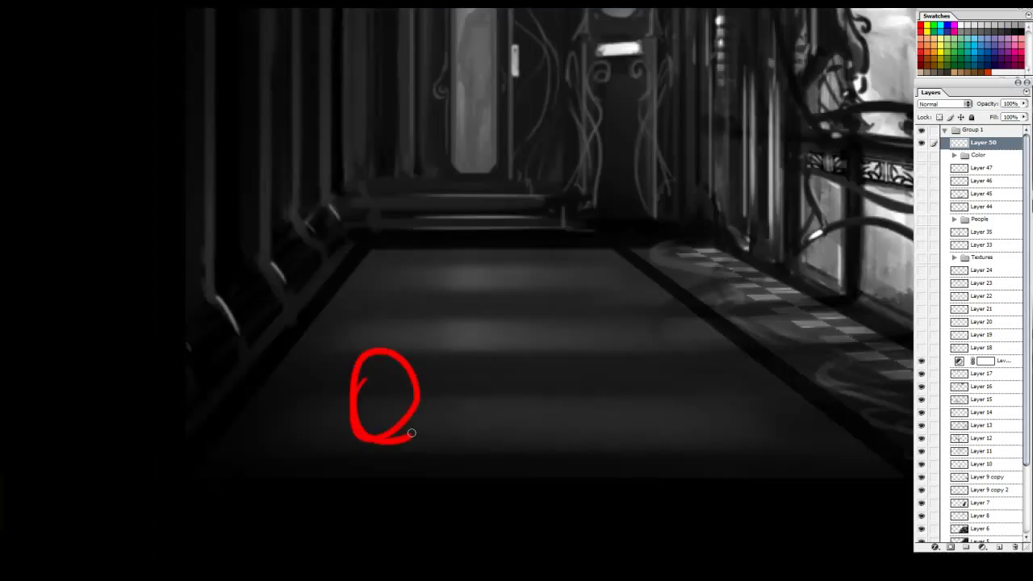
{"action": "left_click_drag", "start_coordinate": [486, 160], "coordinate": [442, 366]}
{"action": "key", "text": "ctrl+alt+z"}
{"action": "key", "text": "ctrl+alt+z"}
Draw a red line from the farthest ceiling light down to the corridor floor and undo the strokes.
{"action": "mouse_move", "coordinate": [435, 53]}
{"action": "left_mouse_down"}
{"action": "mouse_move", "coordinate": [411, 69]}
{"action": "mouse_move", "coordinate": [444, 67]}
{"action": "left_mouse_up"}
{"action": "mouse_move", "coordinate": [433, 54]}
{"action": "left_mouse_down"}
{"action": "mouse_move", "coordinate": [336, 498]}
{"action": "mouse_move", "coordinate": [367, 476]}
{"action": "left_mouse_up"}
{"action": "key", "text": "ctrl+alt+z"}
{"action": "key", "text": "ctrl+alt+z"}
{"action": "key", "text": "ctrl+alt+z"}
{"action": "key", "text": "ctrl+alt+z"}
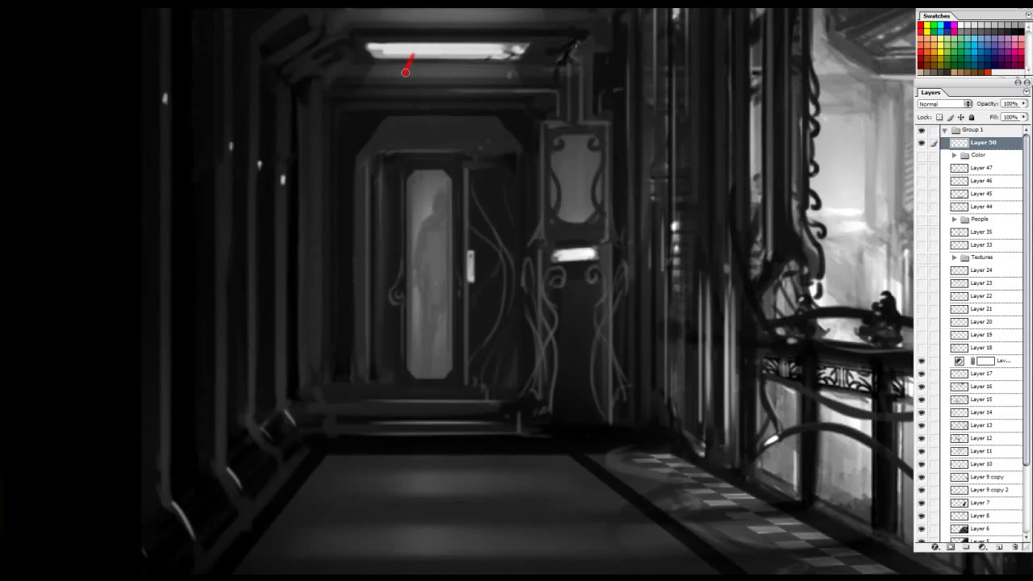
Sketch short red rays spreading outward from the farthest ceiling light and undo each one.
{"action": "key", "text": "ctrl+z"}
{"action": "mouse_move", "coordinate": [413, 50]}
{"action": "left_mouse_down"}
{"action": "mouse_move", "coordinate": [403, 85]}
{"action": "mouse_move", "coordinate": [356, 85]}
{"action": "mouse_move", "coordinate": [484, 120]}
{"action": "left_mouse_up"}
{"action": "key", "text": "ctrl+z"}
{"action": "key", "text": "ctrl+z"}
{"action": "mouse_move", "coordinate": [483, 57]}
{"action": "left_mouse_down"}
{"action": "mouse_move", "coordinate": [485, 92]}
{"action": "mouse_move", "coordinate": [560, 111]}
{"action": "left_mouse_up"}
{"action": "key", "text": "ctrl+z"}
{"action": "left_click_drag", "start_coordinate": [521, 47], "coordinate": [569, 76]}
{"action": "key", "text": "ctrl+z"}
{"action": "mouse_move", "coordinate": [388, 45]}
{"action": "left_mouse_down"}
{"action": "mouse_move", "coordinate": [386, 72]}
{"action": "mouse_move", "coordinate": [326, 124]}
{"action": "left_mouse_up"}
{"action": "key", "text": "ctrl+z"}
Make Layer 18 visible again, draw a red line from the far ceiling light to the base of the door wall, and undo the line.
{"action": "left_click", "coordinate": [921, 357]}
{"action": "left_click", "coordinate": [922, 356]}
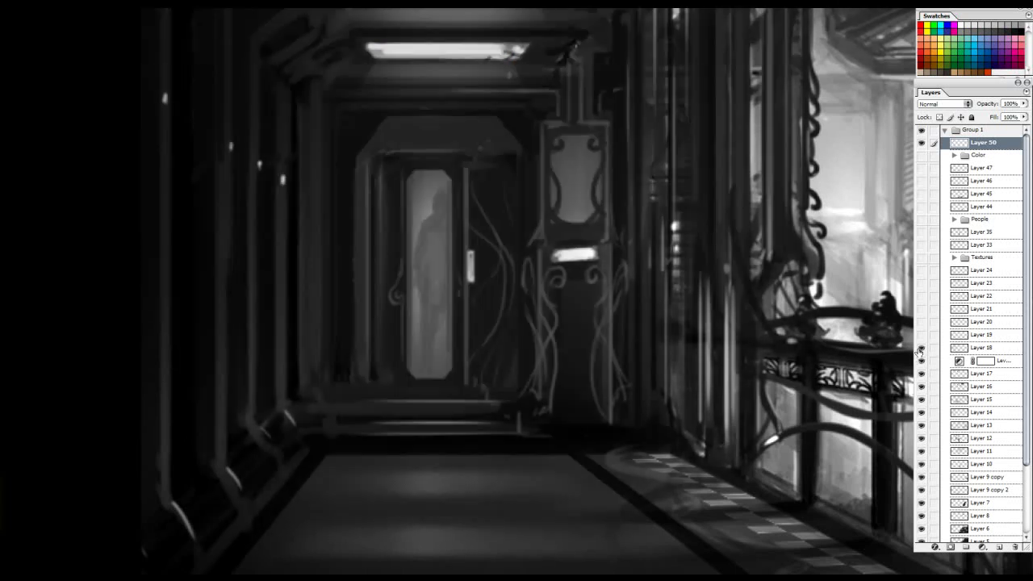
{"action": "left_click", "coordinate": [922, 356]}
{"action": "left_click_drag", "start_coordinate": [448, 50], "coordinate": [306, 363]}
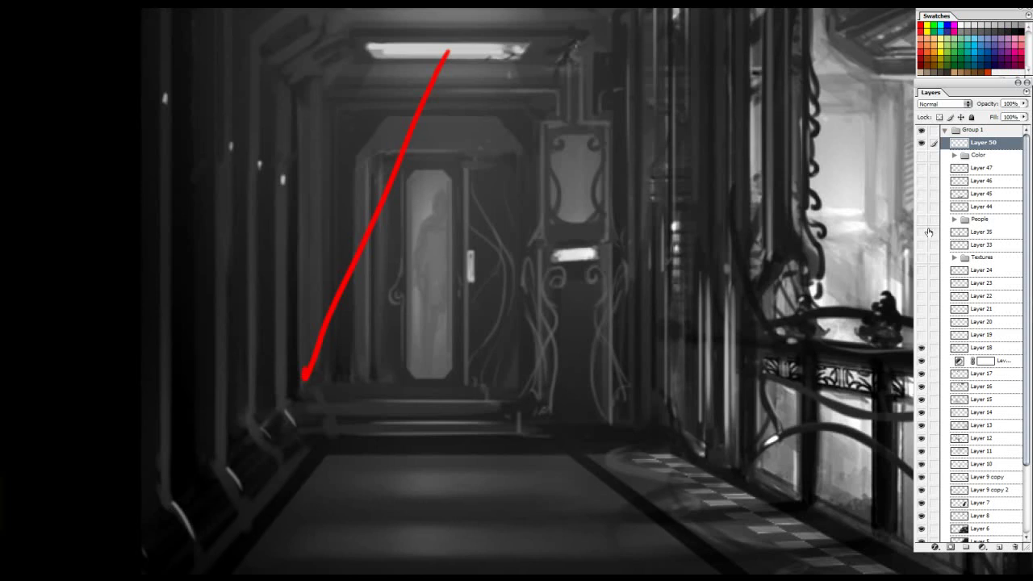
{"action": "key", "text": "ctrl+z"}
Toggle Layer 18 to compare the depth of the corridor with and without it, close up and in full view.
{"action": "left_click", "coordinate": [923, 349]}
{"action": "left_click", "coordinate": [923, 349]}
{"action": "key", "text": "ctrl+minus"}
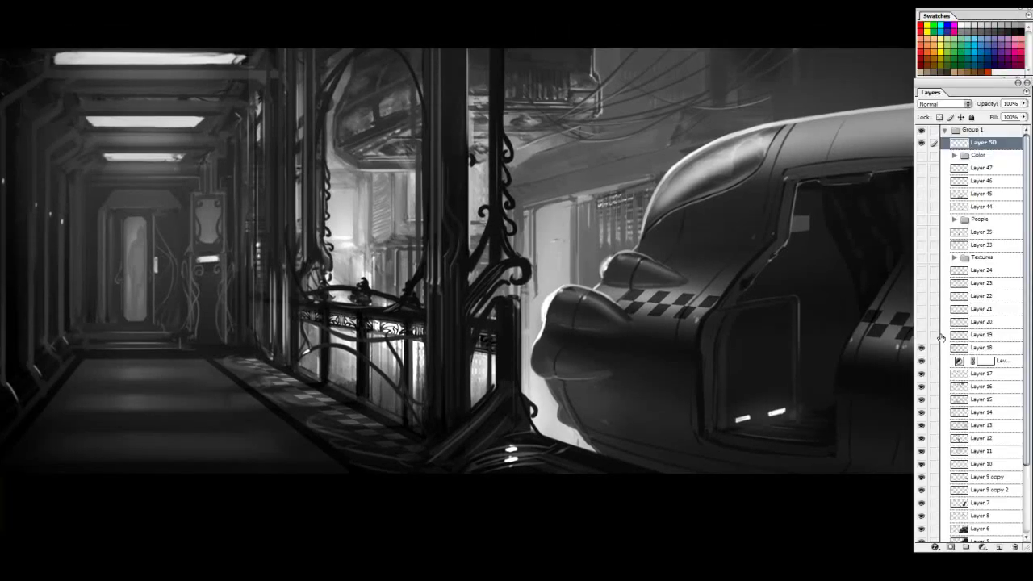
{"action": "left_click", "coordinate": [921, 352]}
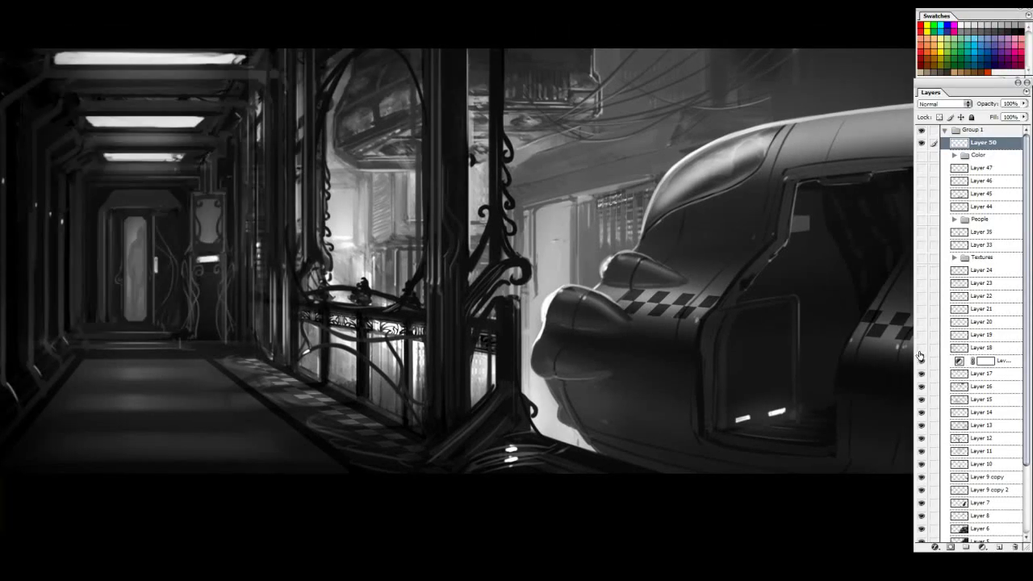
{"action": "left_click", "coordinate": [920, 353]}
Make Layer 19 visible and inspect its effect on the background structures up close.
{"action": "left_click", "coordinate": [921, 335]}
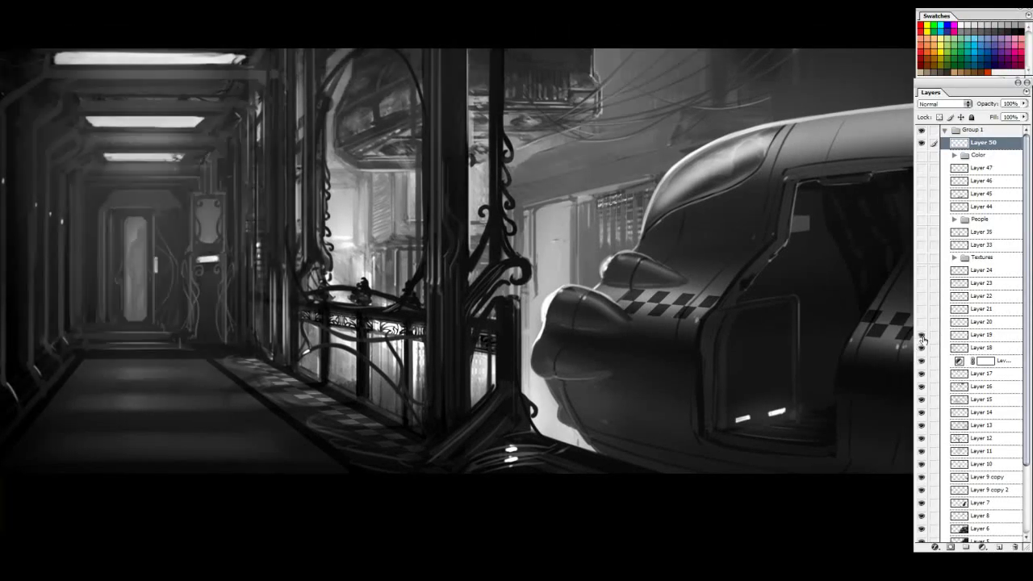
{"action": "left_click", "coordinate": [922, 338]}
{"action": "left_click", "coordinate": [922, 338]}
{"action": "left_click_drag", "start_coordinate": [233, 18], "coordinate": [800, 238]}
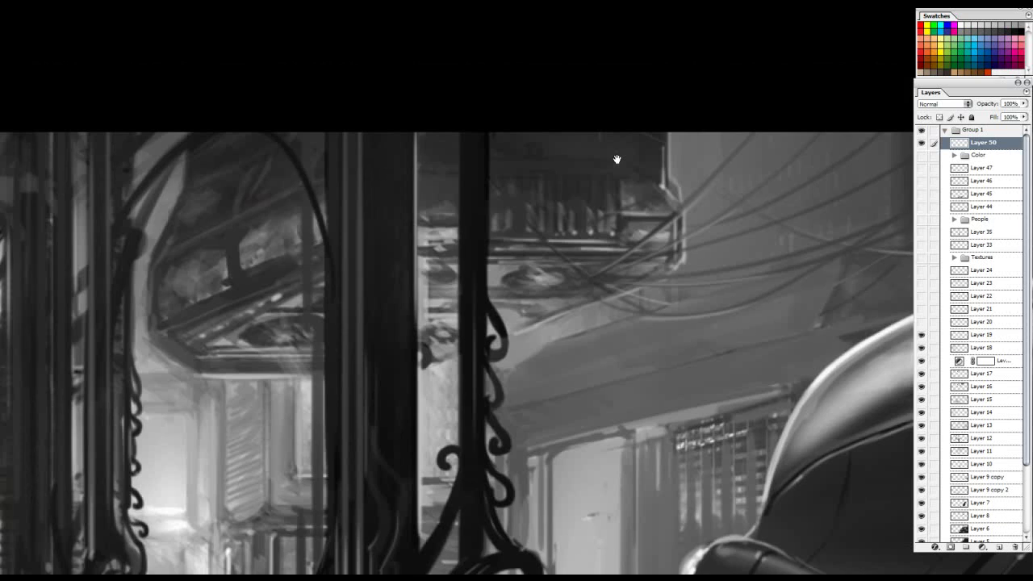
{"action": "left_click_drag", "start_coordinate": [502, 206], "coordinate": [627, 148]}
{"action": "mouse_move", "coordinate": [419, 75]}
{"action": "left_mouse_down"}
{"action": "mouse_move", "coordinate": [296, 244]}
{"action": "mouse_move", "coordinate": [409, 112]}
{"action": "left_mouse_up"}
{"action": "key", "text": "ctrl+z"}
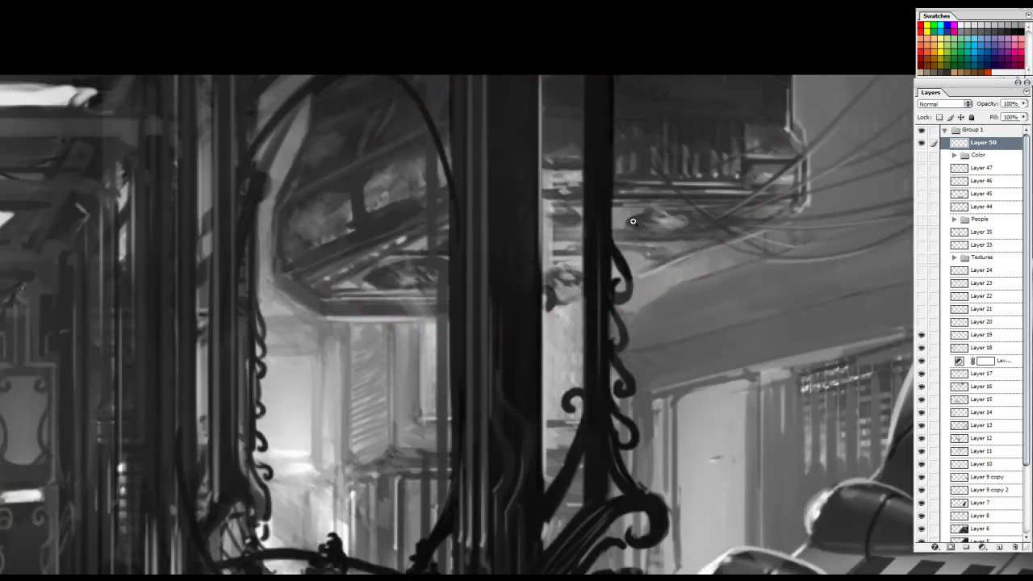
{"action": "key", "text": "ctrl+0"}
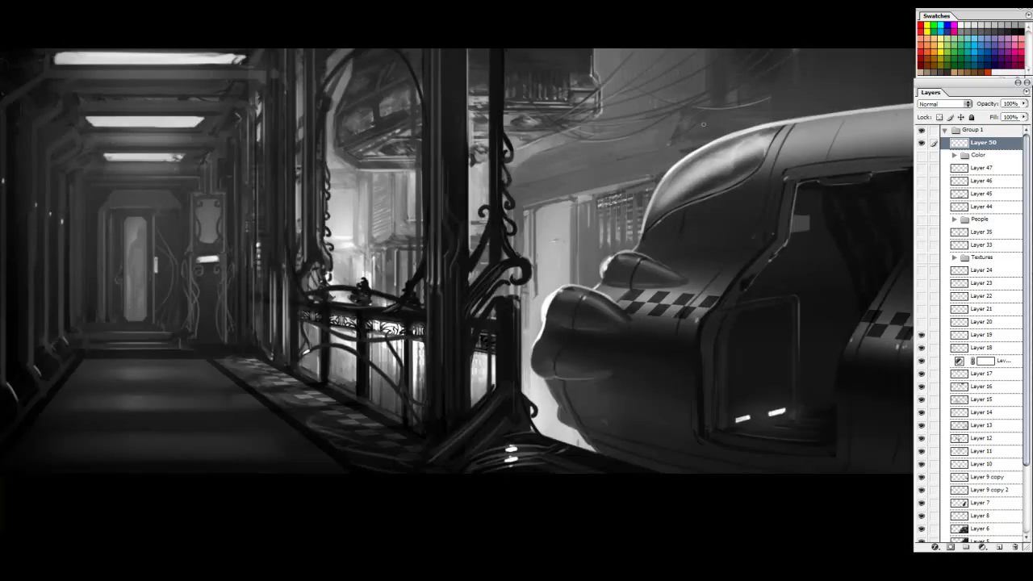
Make Layer 20 visible and compare the whole painting with and without it.
{"action": "mouse_move", "coordinate": [911, 324]}
{"action": "left_mouse_down"}
{"action": "mouse_move", "coordinate": [980, 373]}
{"action": "mouse_move", "coordinate": [950, 350]}
{"action": "left_mouse_up"}
{"action": "left_click", "coordinate": [925, 322]}
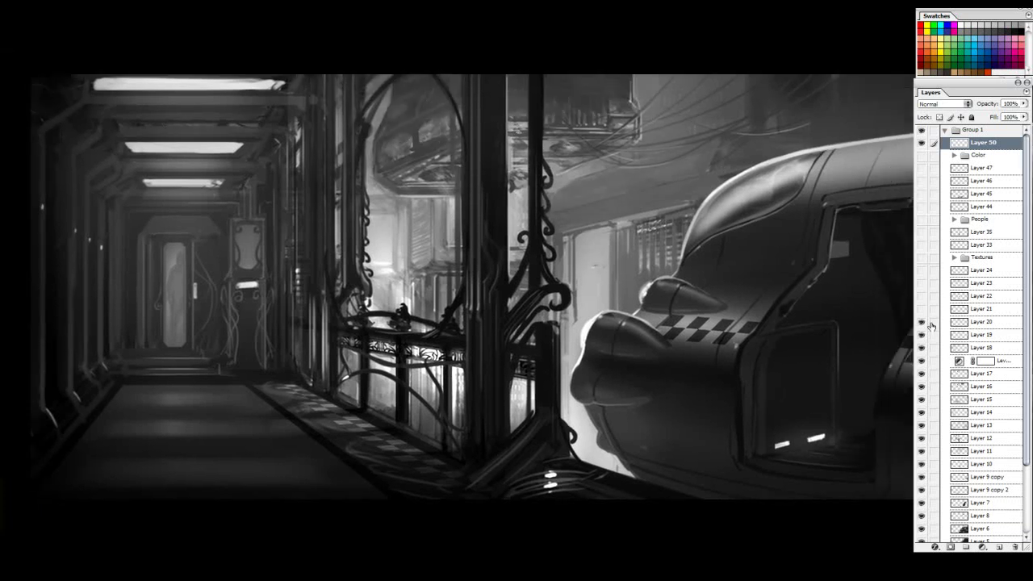
{"action": "left_click", "coordinate": [921, 324]}
{"action": "left_click", "coordinate": [922, 324]}
Toggle Layer 20 to examine its changes to the background structures and cables behind the pillars up close.
{"action": "left_click_drag", "start_coordinate": [486, 103], "coordinate": [888, 353]}
{"action": "left_click_drag", "start_coordinate": [823, 187], "coordinate": [870, 232]}
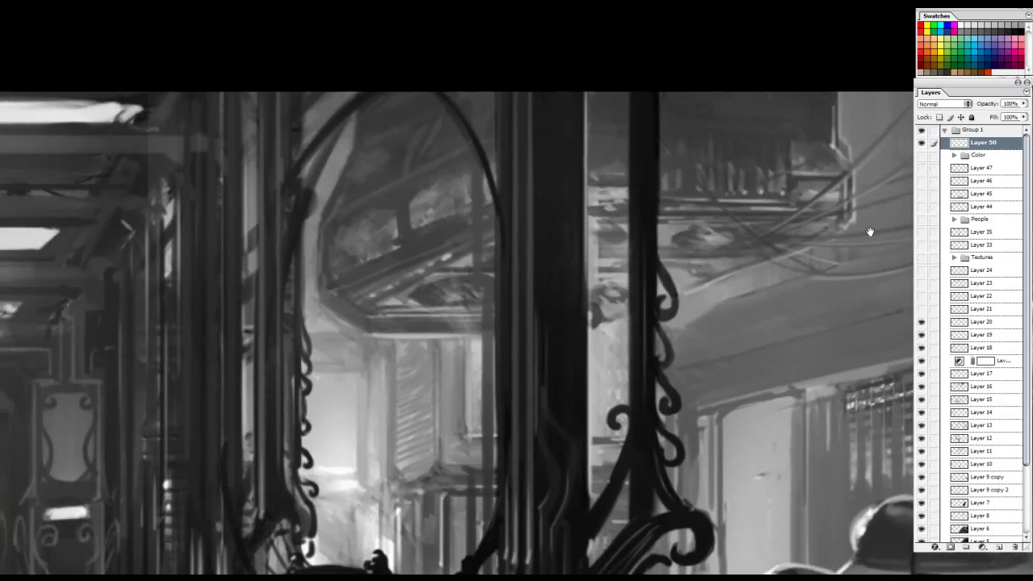
{"action": "left_click", "coordinate": [921, 323]}
{"action": "left_click", "coordinate": [921, 323]}
{"action": "left_click", "coordinate": [921, 323]}
{"action": "left_click", "coordinate": [921, 323]}
{"action": "left_click", "coordinate": [921, 323]}
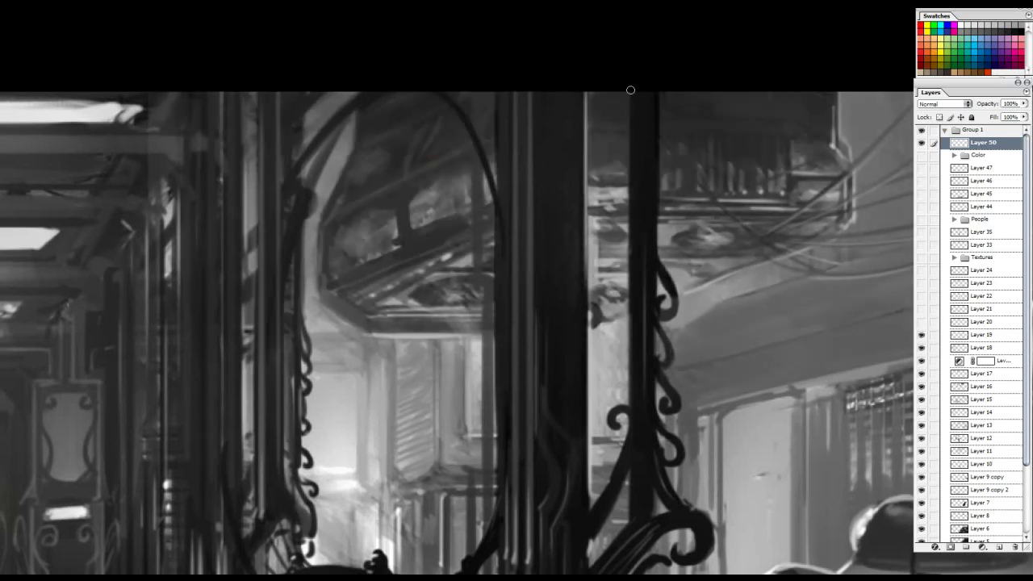
{"action": "left_click", "coordinate": [921, 323]}
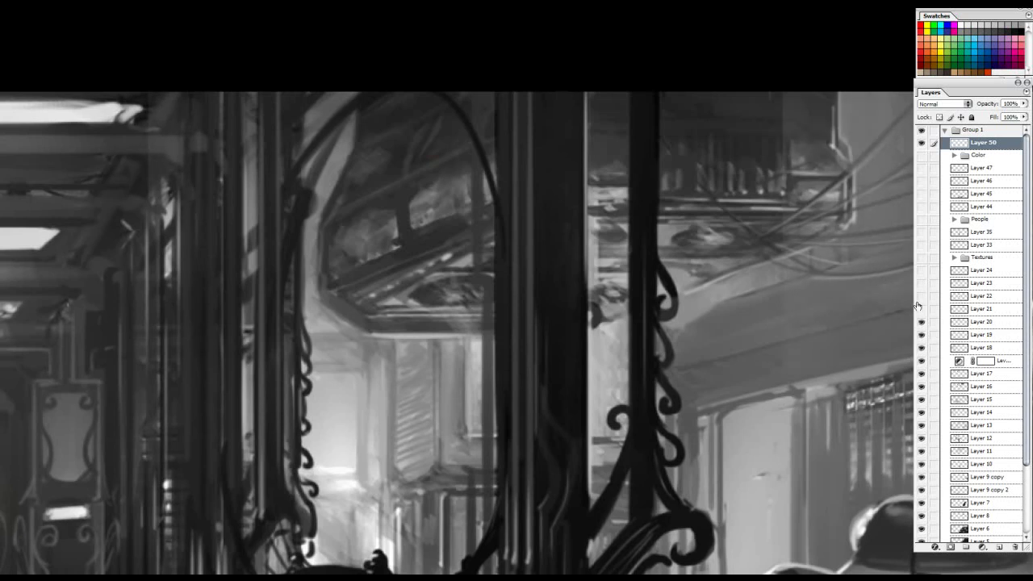
Draw temporary red strokes over the hanging background structure beside the pillars and undo them.
{"action": "mouse_move", "coordinate": [654, 94]}
{"action": "left_mouse_down"}
{"action": "mouse_move", "coordinate": [692, 149]}
{"action": "mouse_move", "coordinate": [693, 120]}
{"action": "left_mouse_up"}
{"action": "key", "text": "ctrl+z"}
{"action": "left_click_drag", "start_coordinate": [699, 156], "coordinate": [751, 131]}
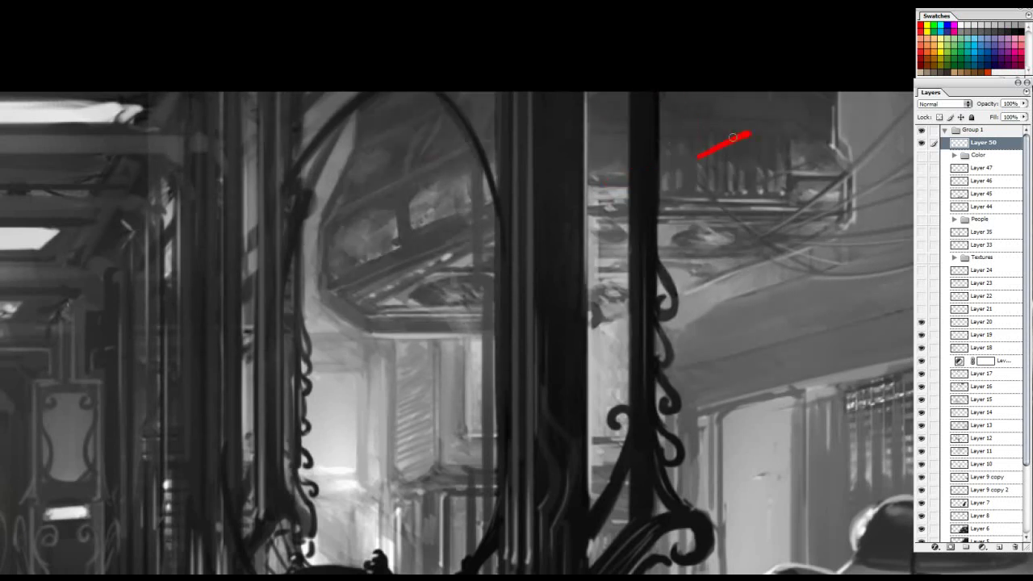
{"action": "key", "text": "ctrl+z"}
{"action": "mouse_move", "coordinate": [798, 155]}
{"action": "left_mouse_down"}
{"action": "mouse_move", "coordinate": [701, 110]}
{"action": "mouse_move", "coordinate": [579, 310]}
{"action": "left_mouse_up"}
Make Layer 21 visible, toggling it to compare the background structures behind the pillars.
{"action": "left_click", "coordinate": [922, 309]}
{"action": "left_click", "coordinate": [922, 310]}
{"action": "left_click", "coordinate": [921, 311]}
{"action": "left_click", "coordinate": [921, 311]}
{"action": "left_click", "coordinate": [921, 310]}
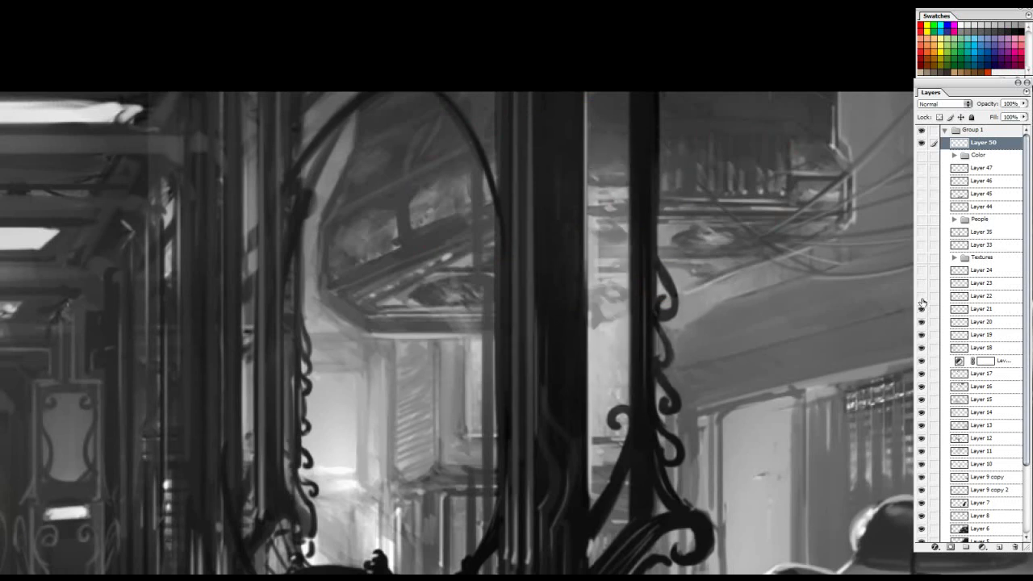
Make Layer 22 visible and compare the close-up background with and without Layers 22 and 21.
{"action": "left_click", "coordinate": [921, 297]}
{"action": "left_click", "coordinate": [922, 299]}
{"action": "left_click", "coordinate": [922, 299]}
{"action": "left_click", "coordinate": [922, 308]}
{"action": "left_click", "coordinate": [922, 308]}
Toggle Layer 21 to compare the whole painting with and without it.
{"action": "key", "text": "ctrl+0"}
{"action": "left_click_drag", "start_coordinate": [773, 267], "coordinate": [718, 258]}
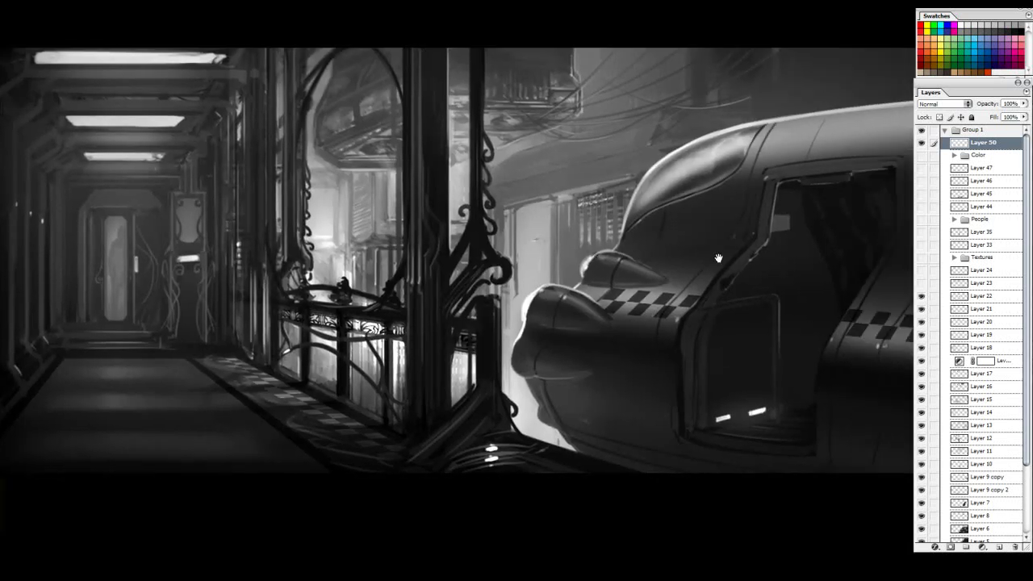
{"action": "left_click", "coordinate": [922, 309]}
{"action": "left_click", "coordinate": [922, 309]}
Hide the upper painting layers from Layer 22 downwards and view the image at a small size.
{"action": "scroll", "coordinate": [1029, 329], "scroll_direction": "down", "scroll_amount": 1}
{"action": "scroll", "coordinate": [1029, 328], "scroll_direction": "down", "scroll_amount": 2}
{"action": "left_click_drag", "start_coordinate": [922, 250], "coordinate": [923, 406]}
{"action": "left_click", "coordinate": [922, 405]}
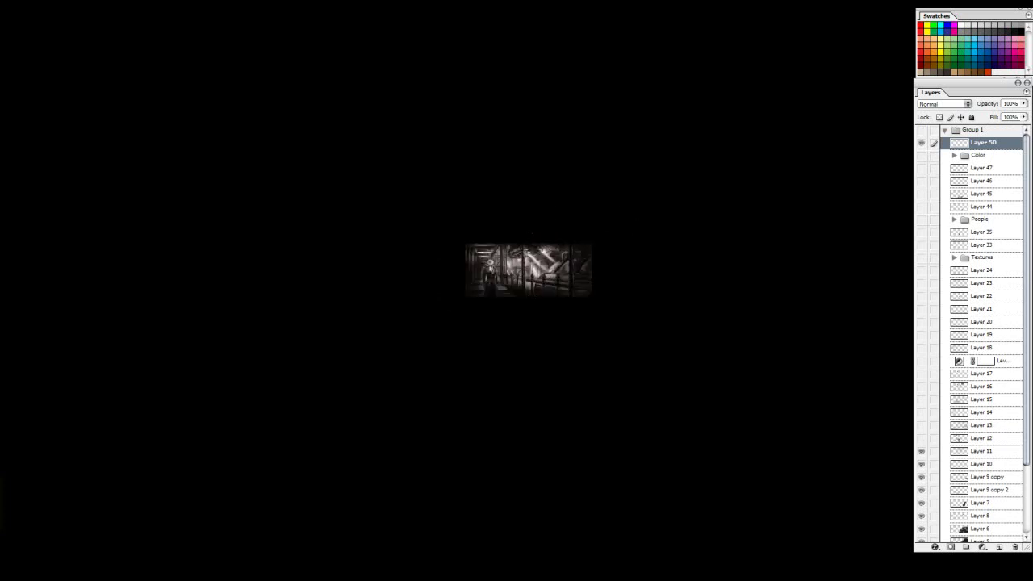
Toggle Group 1 to compare the corridor painting with the reference image of the figure beneath it.
{"action": "left_click", "coordinate": [524, 279]}
{"action": "left_click", "coordinate": [577, 263]}
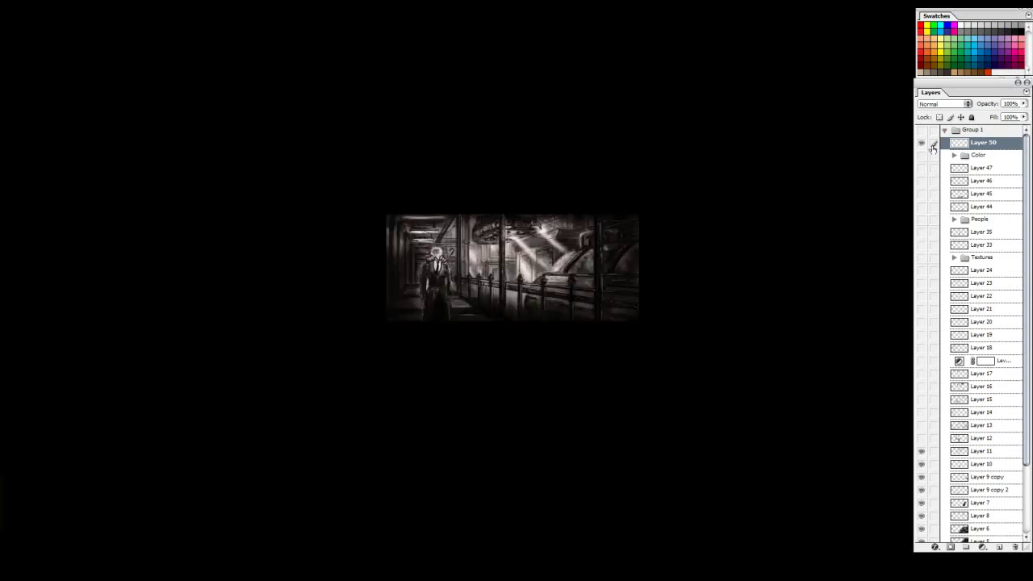
{"action": "left_click", "coordinate": [922, 131]}
{"action": "left_click", "coordinate": [921, 131]}
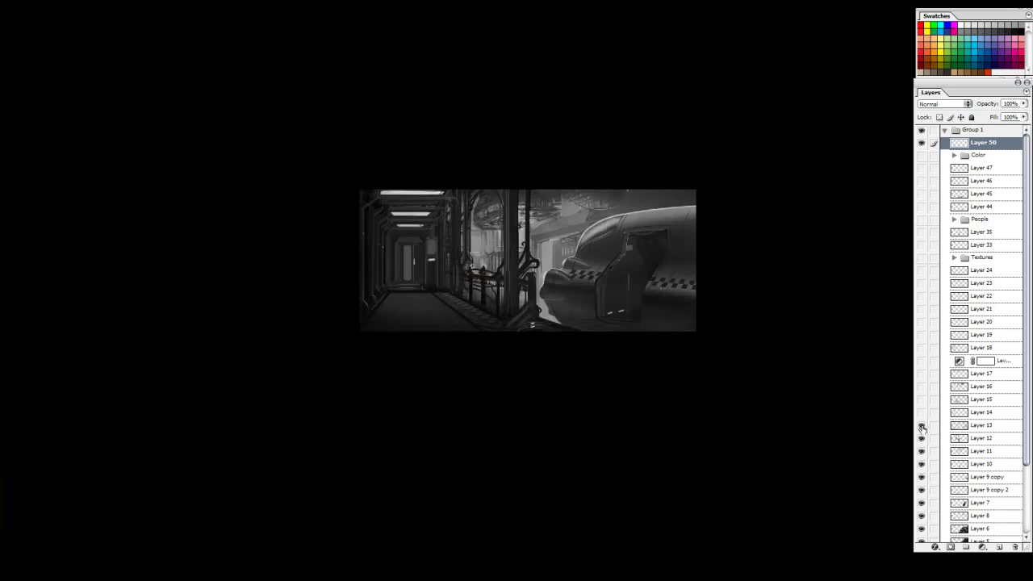
Make Layers 14, 15 and 16 visible again, toggling Layer 16 to compare its effect in the enlarged painting.
{"action": "left_click", "coordinate": [921, 413]}
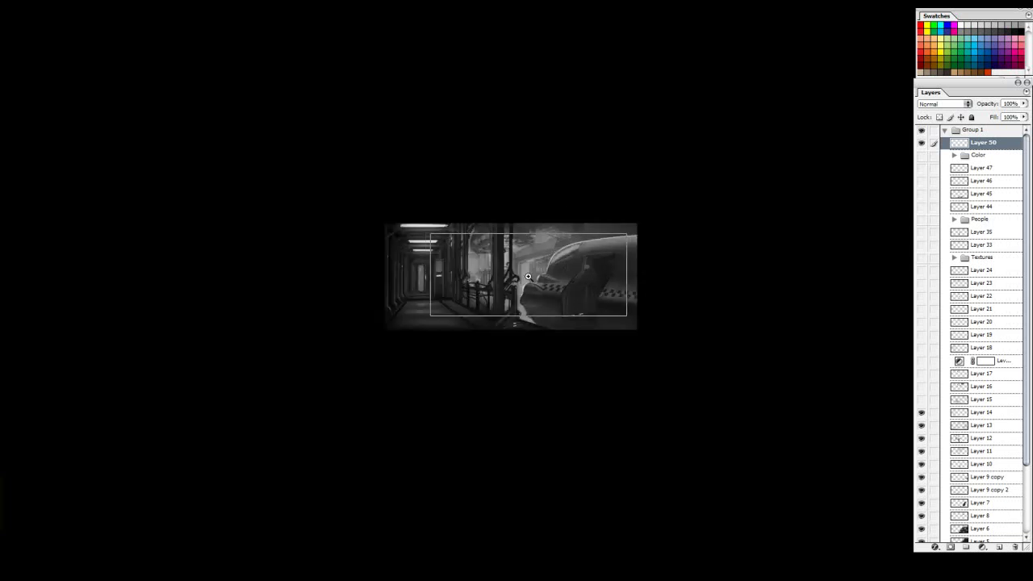
{"action": "left_click", "coordinate": [525, 284]}
{"action": "left_click_drag", "start_coordinate": [543, 283], "coordinate": [617, 282]}
{"action": "left_click", "coordinate": [922, 400]}
{"action": "left_click", "coordinate": [922, 389]}
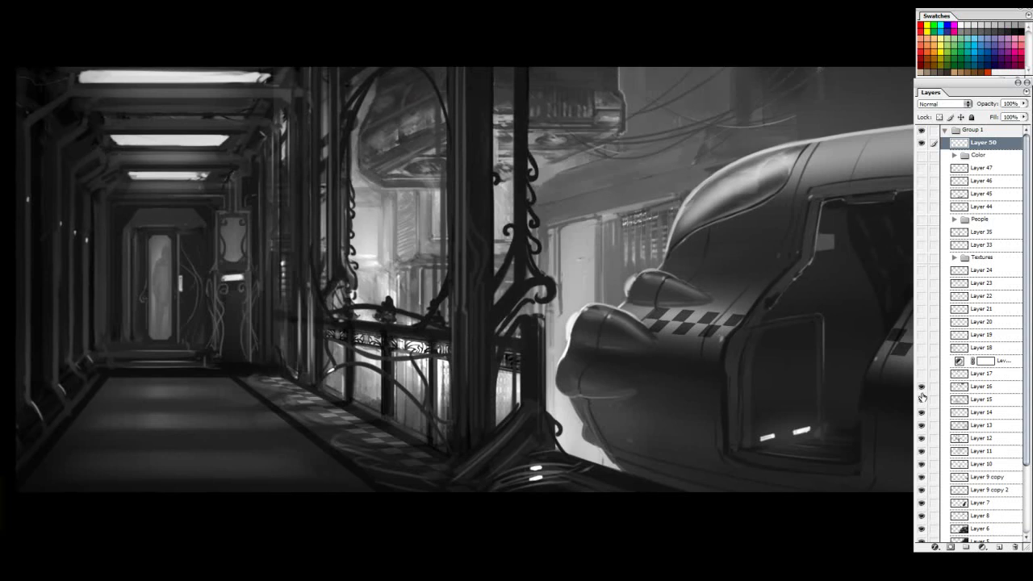
{"action": "left_click", "coordinate": [923, 389]}
{"action": "left_click", "coordinate": [922, 389]}
Restore the visibility of Layer 17, the Levels adjustment and Layers 18 through 22 in ascending order.
{"action": "left_click", "coordinate": [921, 373]}
{"action": "left_click", "coordinate": [922, 360]}
{"action": "left_click", "coordinate": [921, 347]}
{"action": "left_click", "coordinate": [922, 334]}
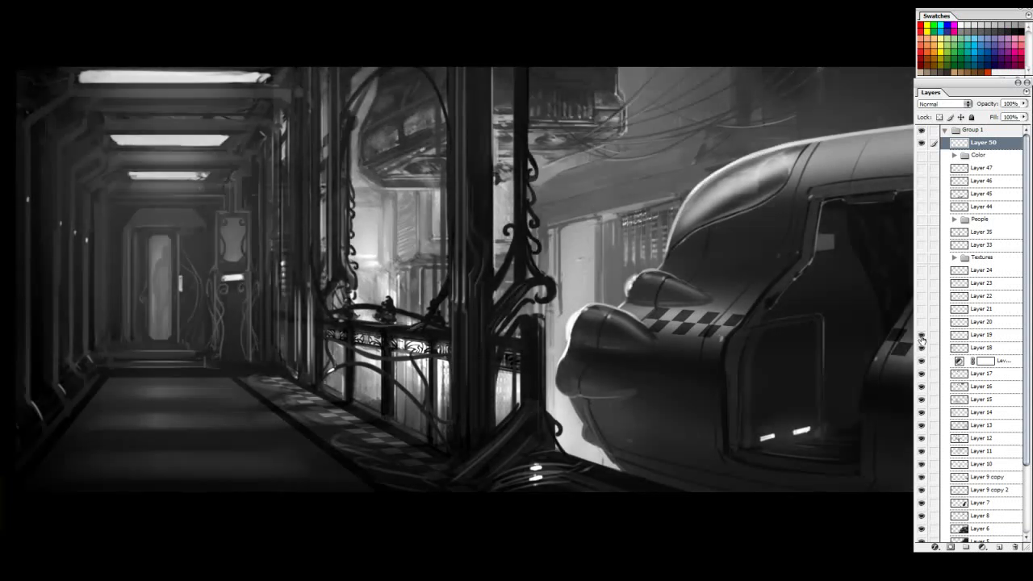
{"action": "left_click", "coordinate": [922, 322]}
{"action": "left_click", "coordinate": [923, 309]}
{"action": "left_click", "coordinate": [922, 296]}
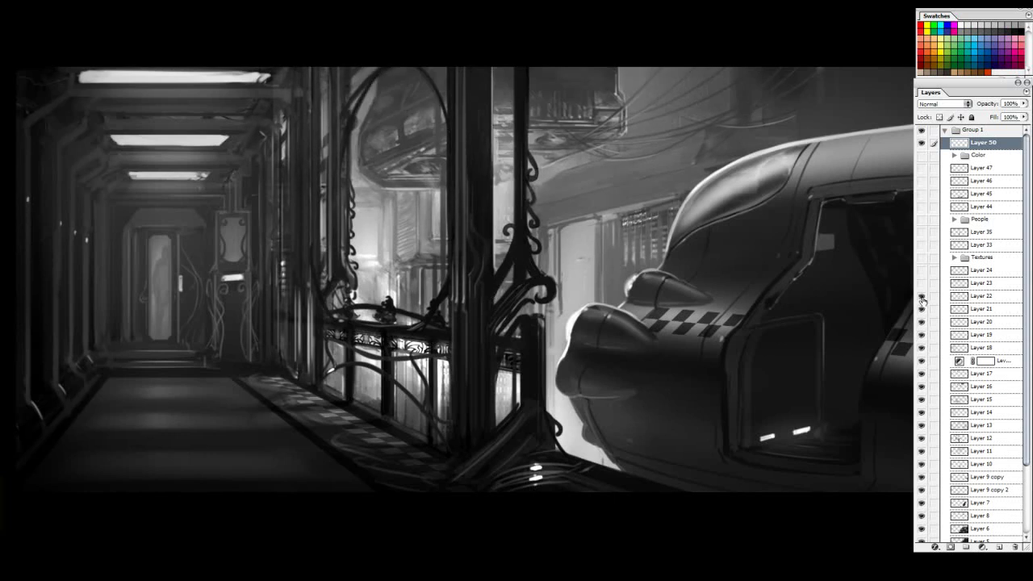
Make Layer 23 visible and point out the vehicle's lower hull edge up close with temporary red strokes.
{"action": "left_click", "coordinate": [922, 283]}
{"action": "left_click", "coordinate": [922, 287]}
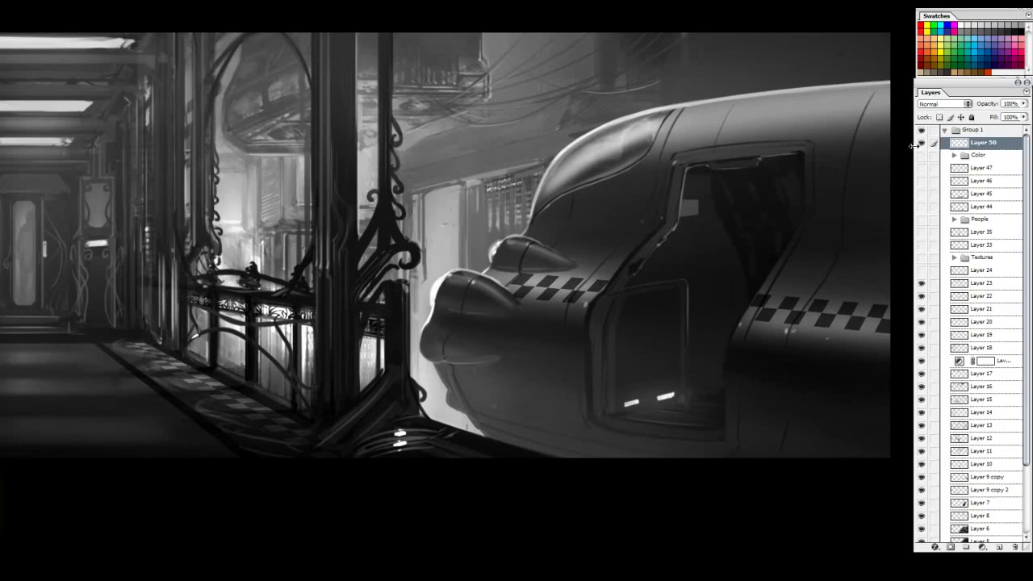
{"action": "left_click_drag", "start_coordinate": [470, 422], "coordinate": [491, 437]}
{"action": "key", "text": "ctrl+z"}
{"action": "left_click_drag", "start_coordinate": [147, 218], "coordinate": [802, 508]}
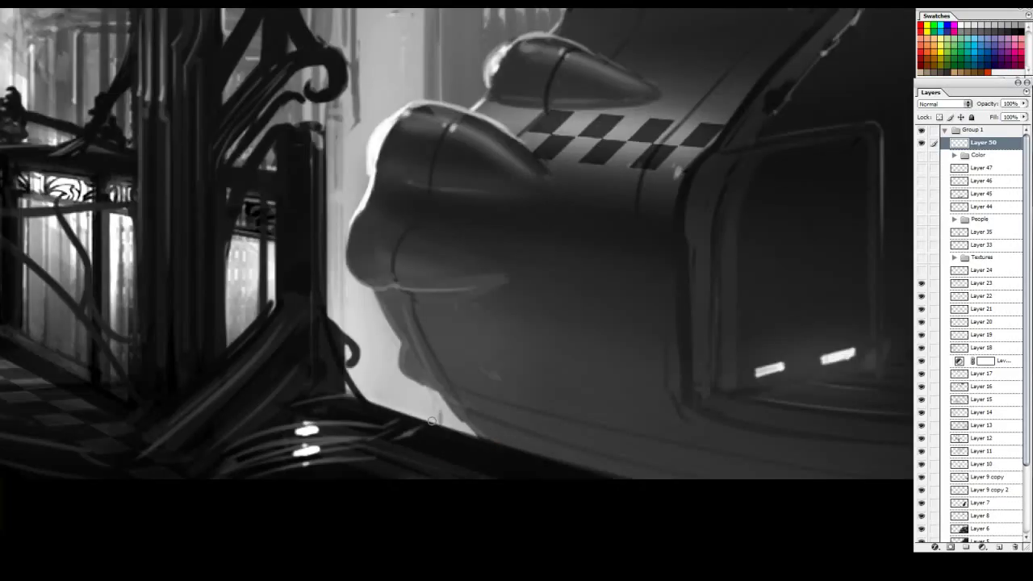
{"action": "left_click_drag", "start_coordinate": [442, 417], "coordinate": [524, 386]}
{"action": "key", "text": "ctrl+z"}
{"action": "left_click_drag", "start_coordinate": [474, 430], "coordinate": [478, 459]}
{"action": "key", "text": "ctrl+z"}
Hide Layer 23 and highlight the lower hull with temporary red strokes and a loop, undoing each mark.
{"action": "left_click", "coordinate": [921, 284]}
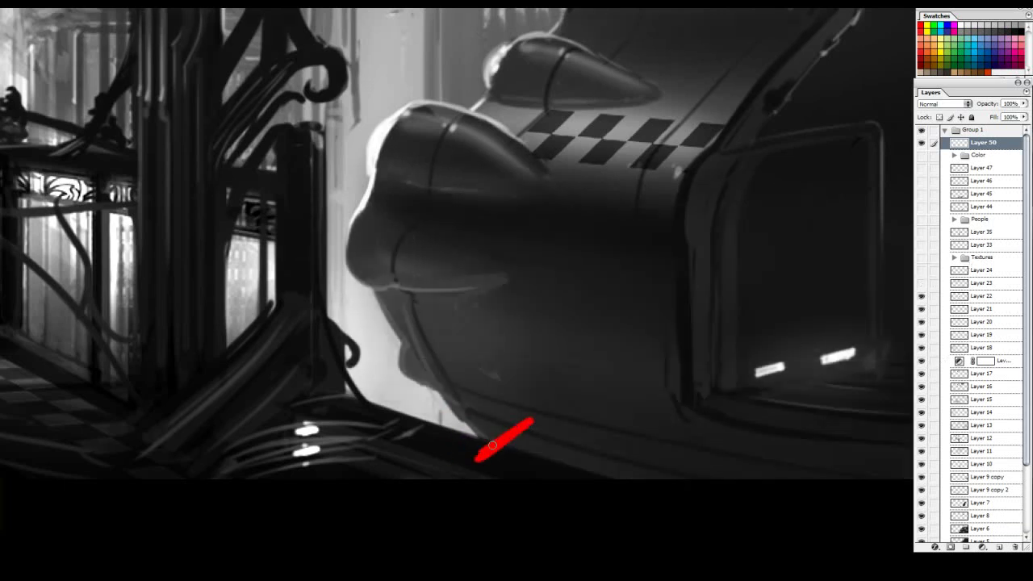
{"action": "key", "text": "ctrl+z"}
{"action": "left_click_drag", "start_coordinate": [547, 425], "coordinate": [484, 459]}
{"action": "key", "text": "ctrl+z"}
{"action": "left_click_drag", "start_coordinate": [553, 372], "coordinate": [562, 424]}
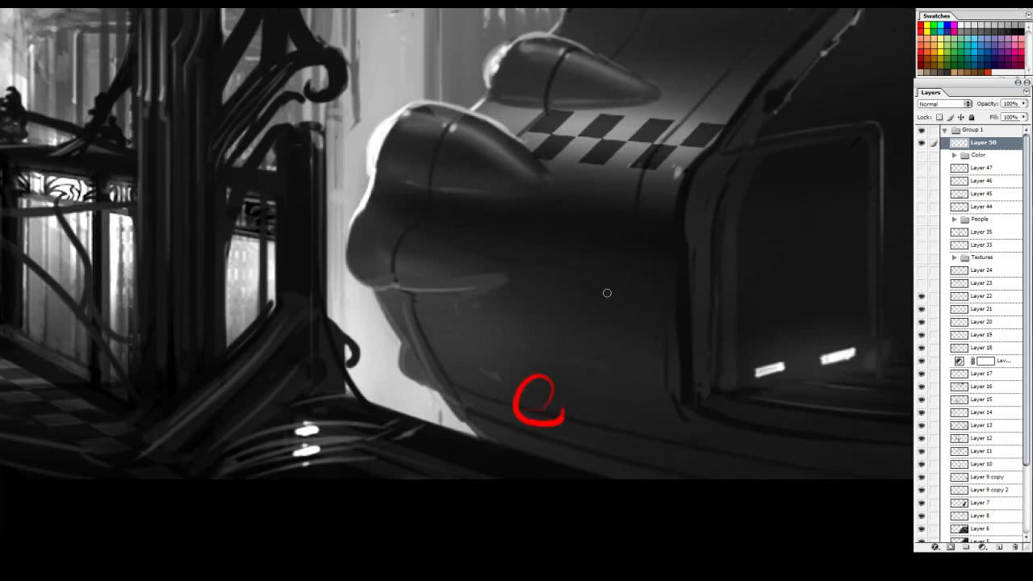
{"action": "key", "text": "ctrl+z"}
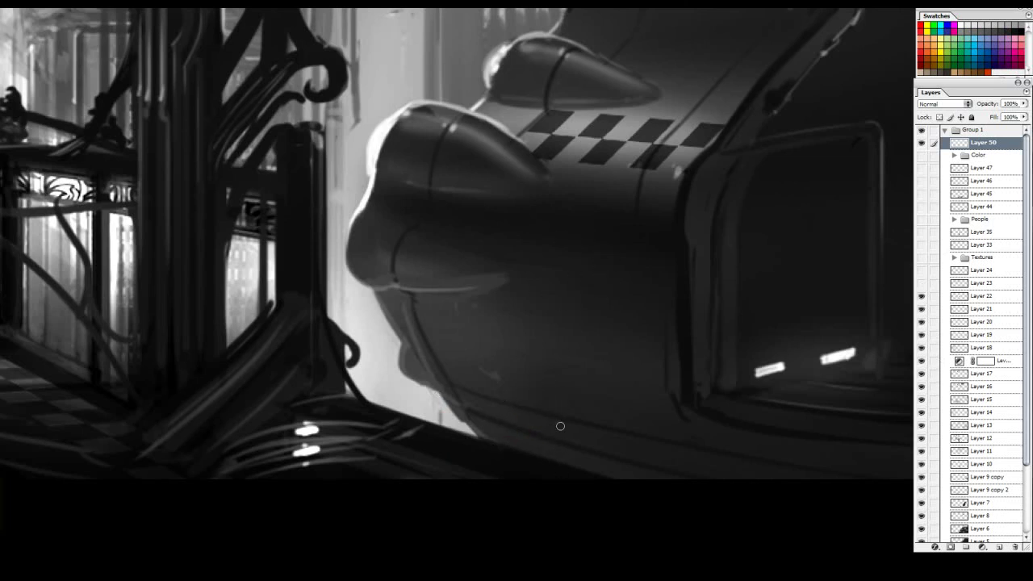
Draw temporary red marks around the hull's underside and the walkway edge, and clear them.
{"action": "left_click_drag", "start_coordinate": [523, 471], "coordinate": [537, 469]}
{"action": "left_click_drag", "start_coordinate": [369, 323], "coordinate": [383, 401]}
{"action": "key", "text": "ctrl+z"}
{"action": "mouse_move", "coordinate": [383, 347]}
{"action": "left_mouse_down"}
{"action": "mouse_move", "coordinate": [366, 370]}
{"action": "mouse_move", "coordinate": [394, 386]}
{"action": "mouse_move", "coordinate": [378, 490]}
{"action": "mouse_move", "coordinate": [367, 496]}
{"action": "left_mouse_up"}
{"action": "key", "text": "ctrl+z"}
{"action": "key", "text": "ctrl+z"}
{"action": "mouse_move", "coordinate": [535, 489]}
{"action": "left_mouse_down"}
{"action": "mouse_move", "coordinate": [539, 420]}
{"action": "mouse_move", "coordinate": [512, 469]}
{"action": "left_mouse_up"}
{"action": "left_click_drag", "start_coordinate": [539, 419], "coordinate": [555, 468]}
{"action": "key", "text": "Delete"}
Toggle Layer 23 to compare the lighting on the vehicle's lower hull with and without it.
{"action": "left_click", "coordinate": [921, 283]}
{"action": "left_click", "coordinate": [921, 284]}
{"action": "left_click", "coordinate": [921, 283]}
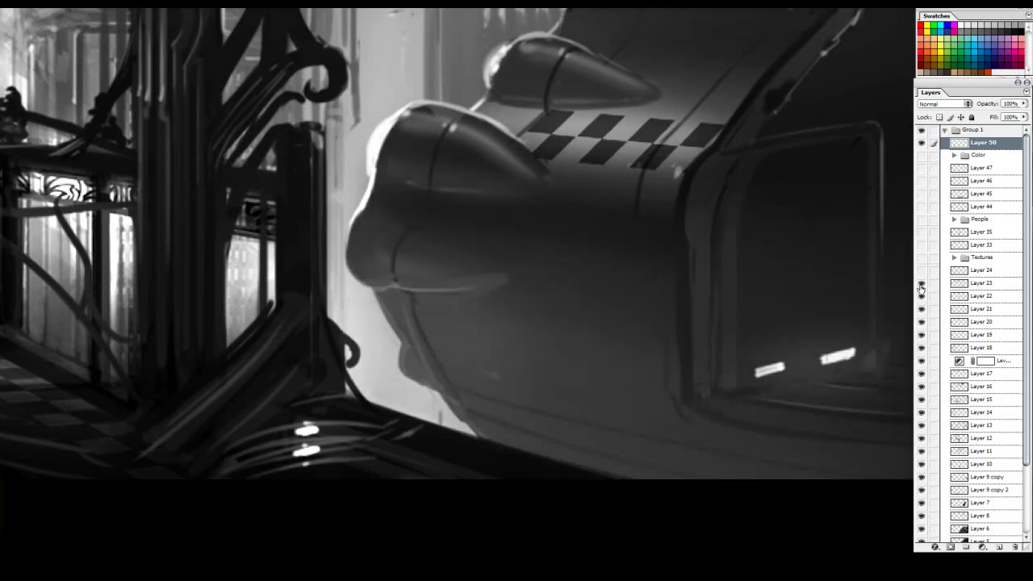
{"action": "left_click", "coordinate": [921, 284]}
{"action": "left_click", "coordinate": [920, 285]}
Trace temporary red arcs where the lower hull meets the walkway and remove them.
{"action": "left_click_drag", "start_coordinate": [670, 405], "coordinate": [606, 326]}
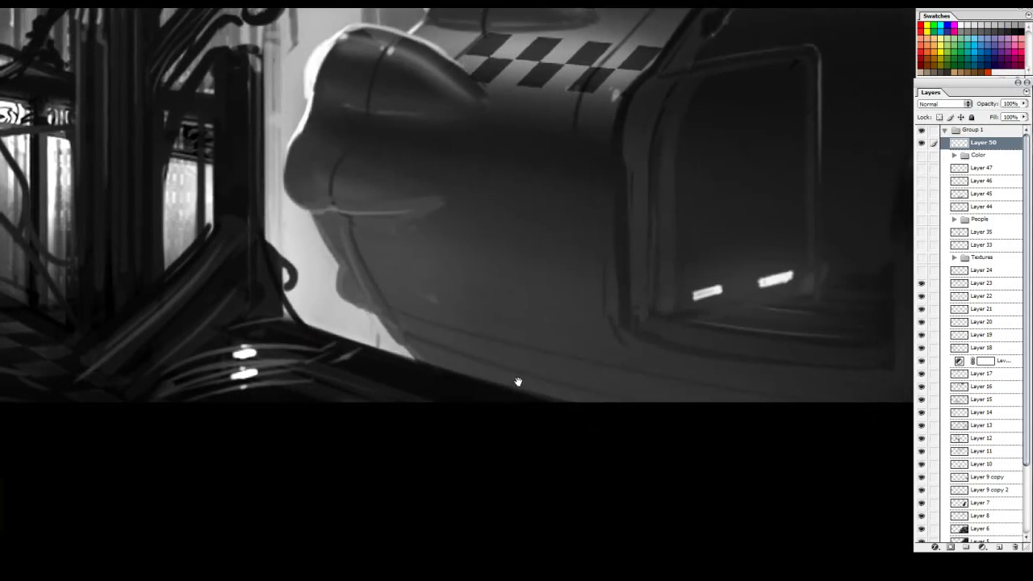
{"action": "left_click_drag", "start_coordinate": [493, 325], "coordinate": [490, 386]}
{"action": "key", "text": "Delete"}
{"action": "left_click_drag", "start_coordinate": [336, 399], "coordinate": [492, 379]}
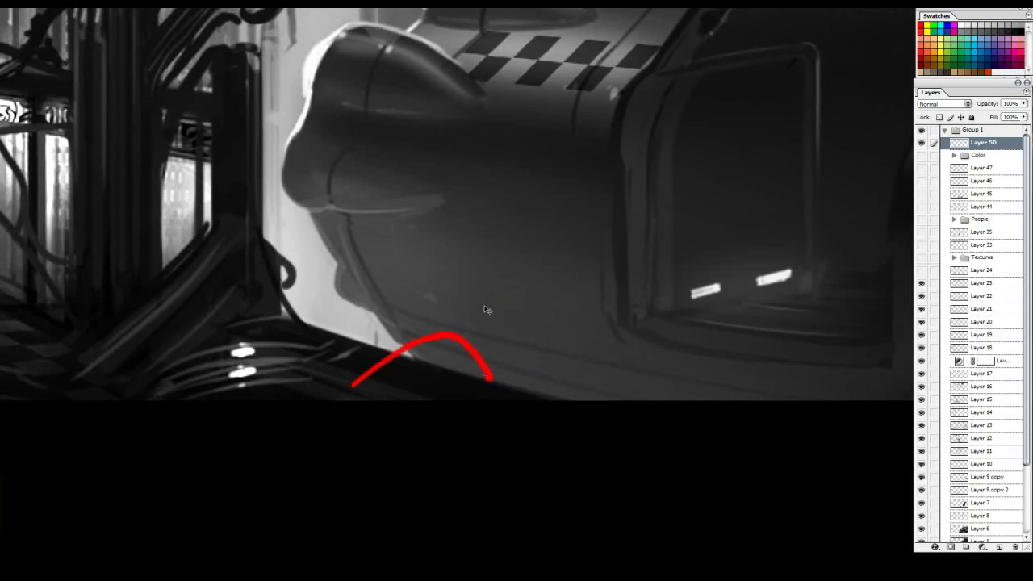
{"action": "key", "text": "ctrl+z"}
{"action": "mouse_move", "coordinate": [429, 320]}
{"action": "left_mouse_down"}
{"action": "mouse_move", "coordinate": [507, 360]}
{"action": "mouse_move", "coordinate": [520, 340]}
{"action": "left_mouse_up"}
{"action": "key", "text": "ctrl+z"}
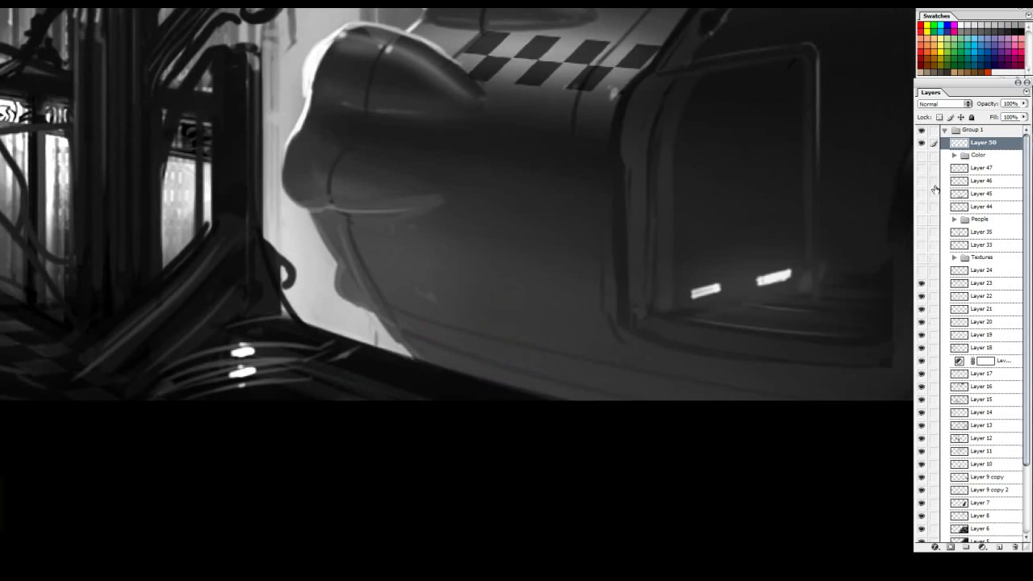
Toggle Layer 23 and mark the hull's bottom edge with a red stroke to compare its brightness.
{"action": "left_click", "coordinate": [921, 283]}
{"action": "left_click_drag", "start_coordinate": [473, 343], "coordinate": [416, 382]}
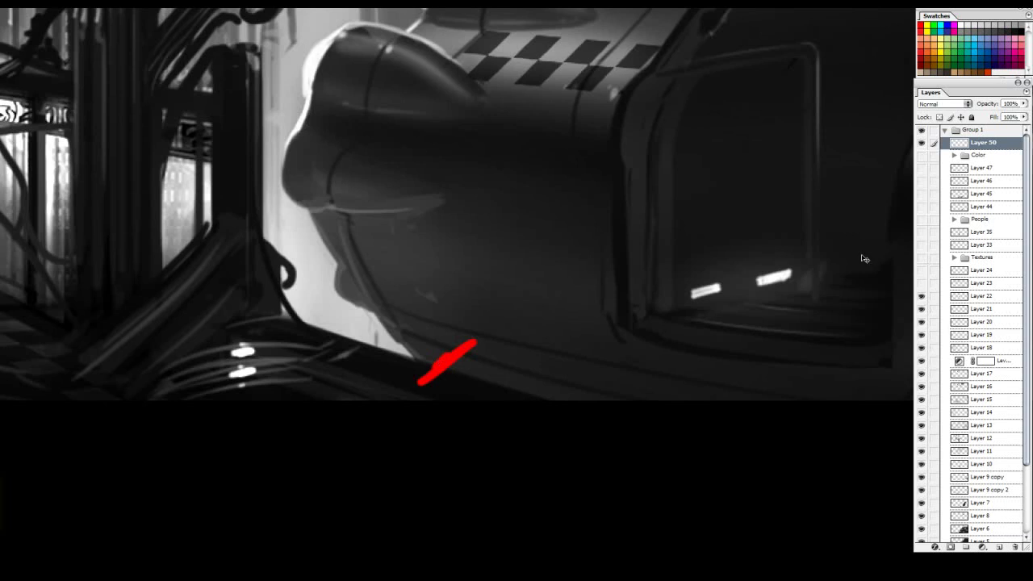
{"action": "left_click", "coordinate": [921, 284]}
{"action": "left_click", "coordinate": [921, 284]}
{"action": "left_click", "coordinate": [921, 284]}
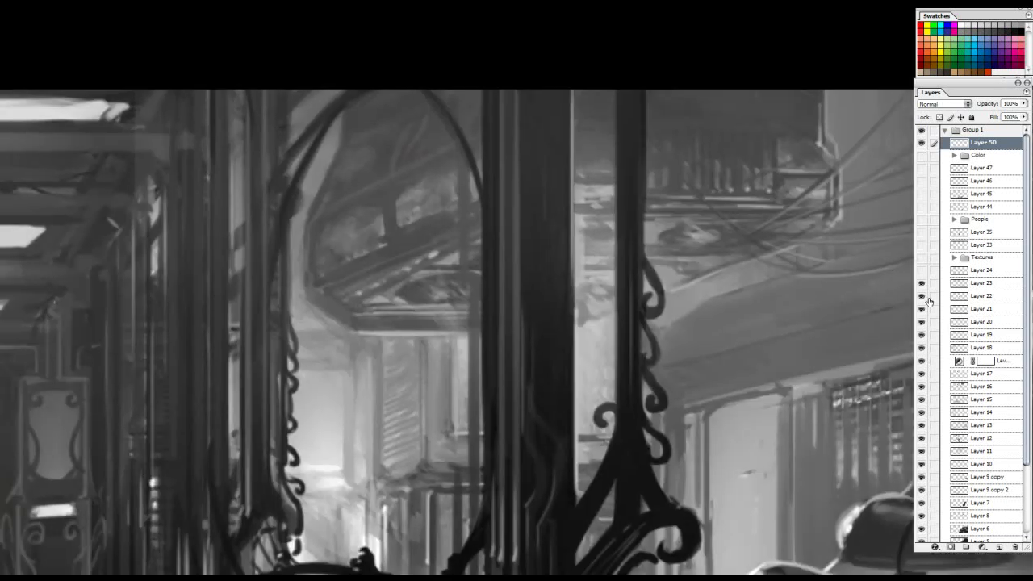
Toggle Layer 23 to examine its effect on the pillars and background structures up close.
{"action": "left_click", "coordinate": [921, 285]}
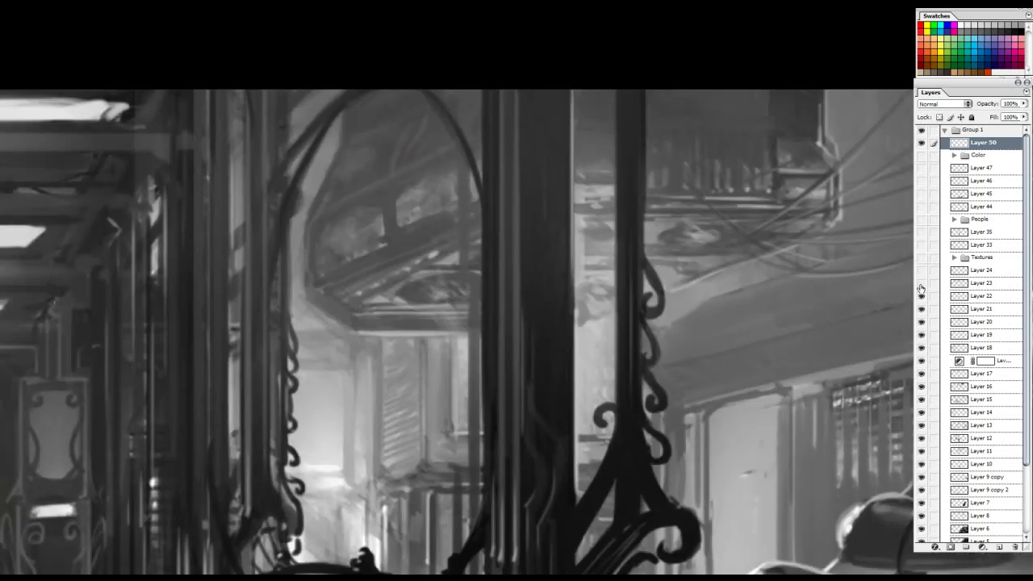
{"action": "left_click", "coordinate": [921, 286]}
{"action": "left_click_drag", "start_coordinate": [362, 137], "coordinate": [475, 97]}
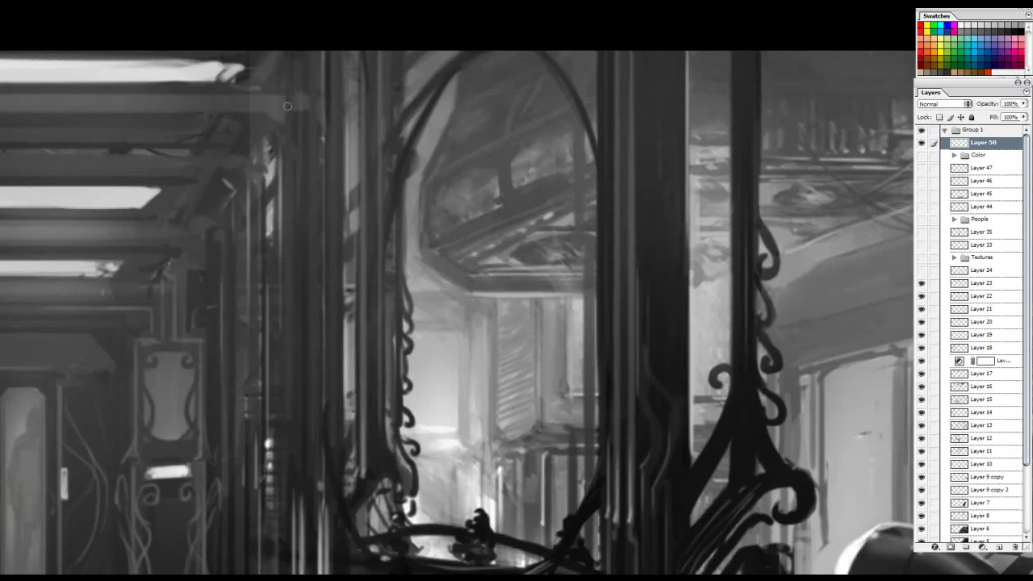
{"action": "left_click", "coordinate": [921, 284]}
{"action": "left_click", "coordinate": [921, 284]}
Draw a temporary red arrow up the central pillar and a circle around its base, and undo the marks.
{"action": "mouse_move", "coordinate": [638, 203]}
{"action": "left_mouse_down"}
{"action": "mouse_move", "coordinate": [651, 120]}
{"action": "mouse_move", "coordinate": [674, 83]}
{"action": "left_mouse_up"}
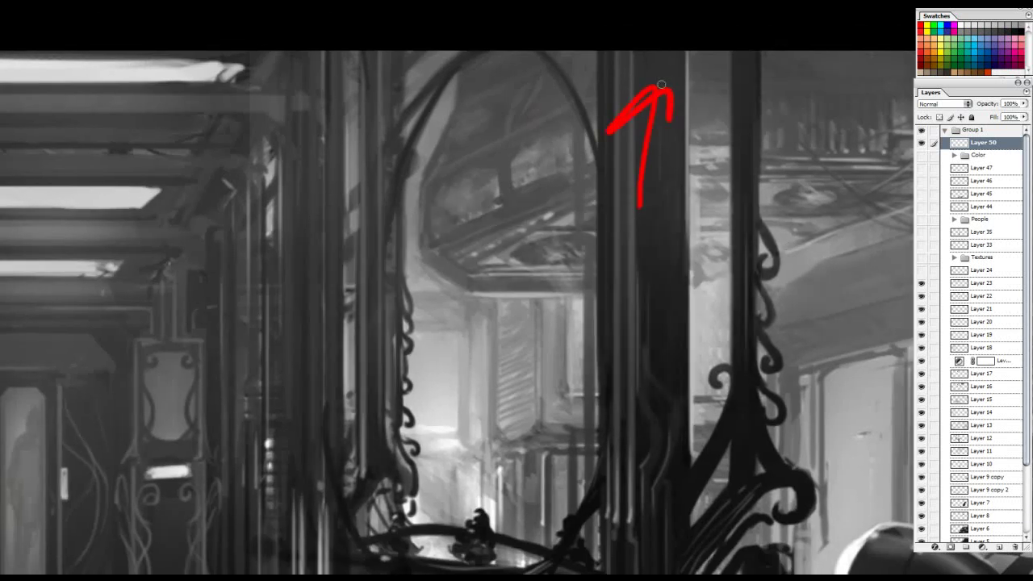
{"action": "key", "text": "ctrl+minus"}
{"action": "key", "text": "ctrl+minus"}
{"action": "left_click_drag", "start_coordinate": [727, 419], "coordinate": [665, 212]}
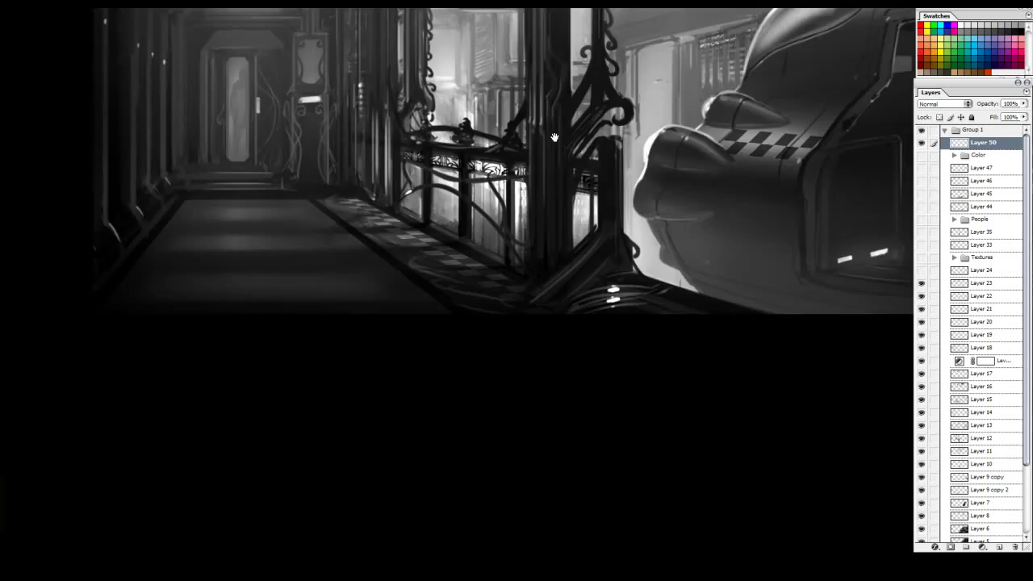
{"action": "key", "text": "ctrl+plus"}
{"action": "mouse_move", "coordinate": [546, 190]}
{"action": "left_mouse_down"}
{"action": "mouse_move", "coordinate": [538, 269]}
{"action": "mouse_move", "coordinate": [509, 257]}
{"action": "left_mouse_up"}
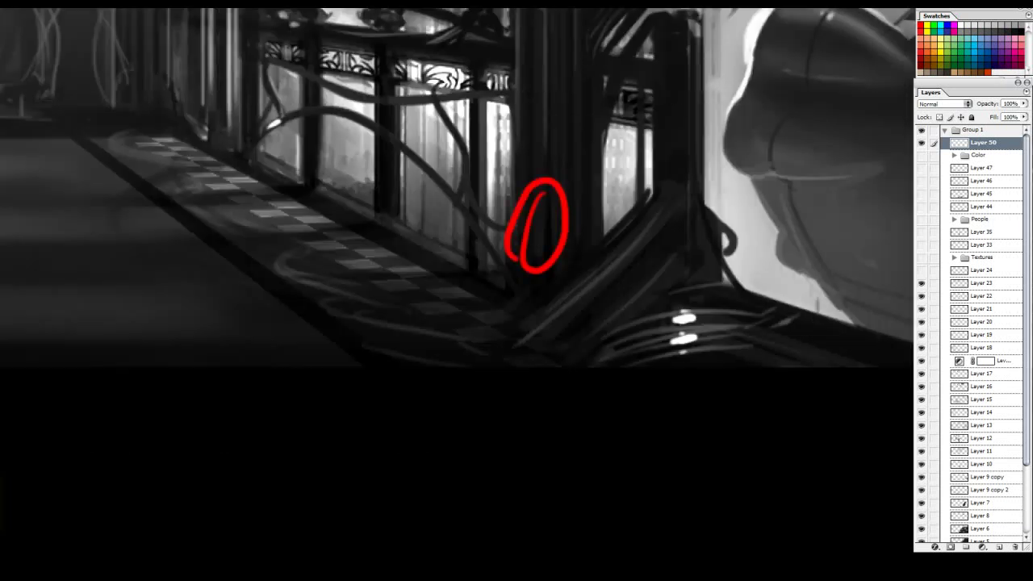
{"action": "left_click_drag", "start_coordinate": [542, 68], "coordinate": [536, 403]}
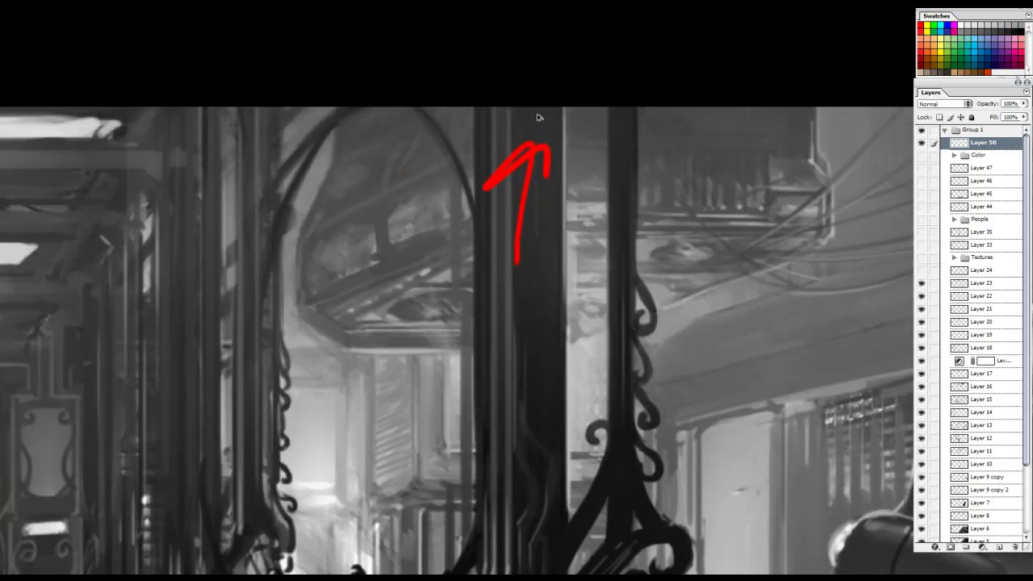
{"action": "key", "text": "ctrl+alt+z"}
{"action": "key", "text": "ctrl+alt+z"}
{"action": "left_click_drag", "start_coordinate": [525, 168], "coordinate": [552, 113]}
{"action": "key", "text": "ctrl+z"}
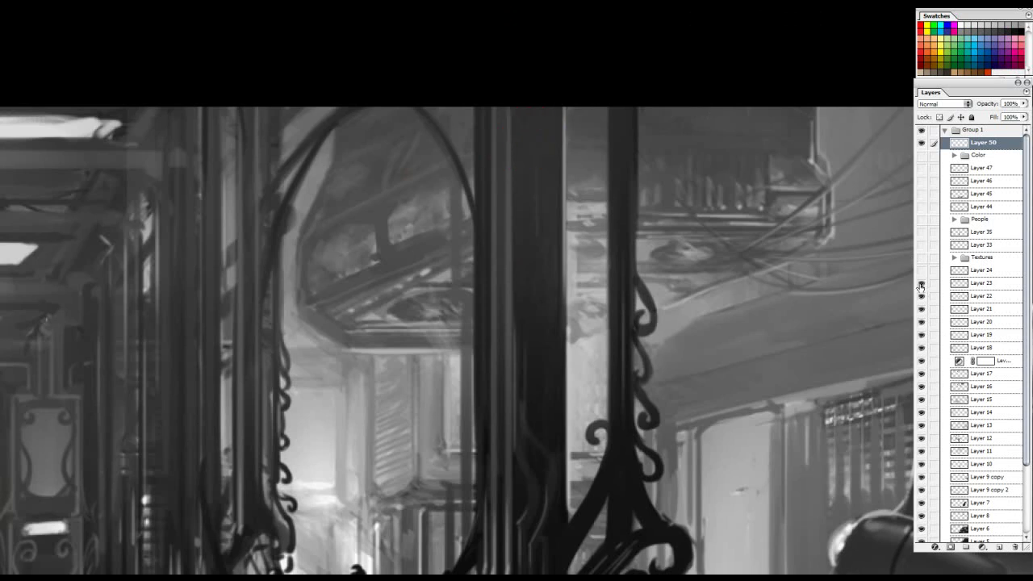
Toggle Layer 23 to compare the central pillar's shading from its upper part down to the railing.
{"action": "left_click", "coordinate": [921, 285]}
{"action": "left_click", "coordinate": [921, 285]}
{"action": "left_click_drag", "start_coordinate": [602, 485], "coordinate": [635, 158]}
{"action": "left_click", "coordinate": [920, 283]}
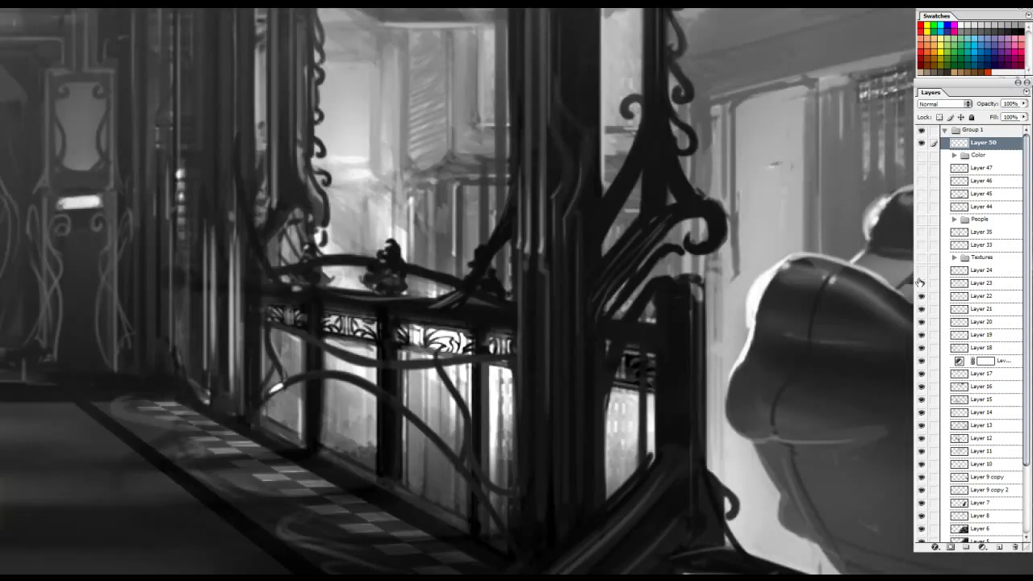
{"action": "left_click", "coordinate": [920, 283]}
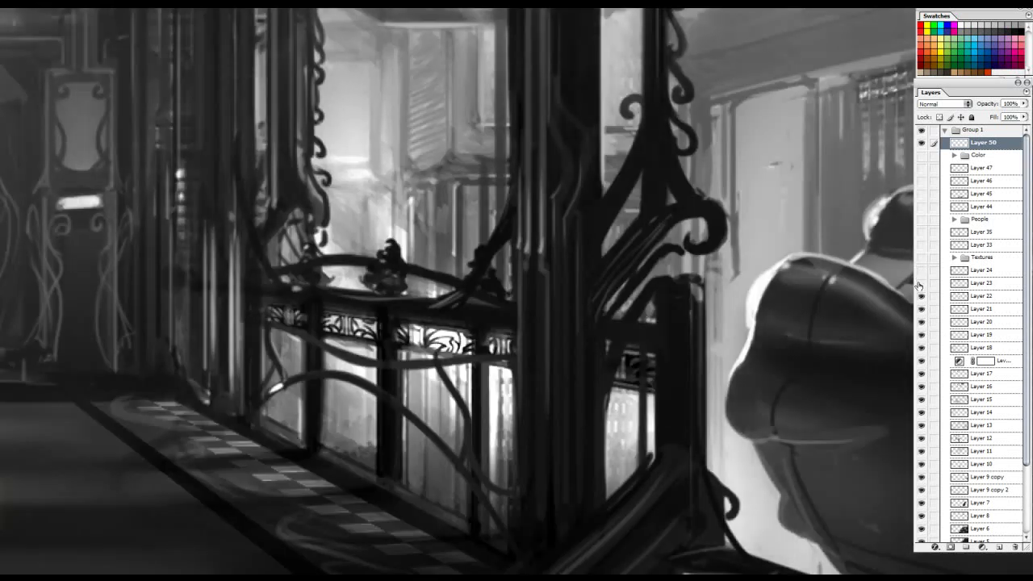
Make Layer 24 visible while viewing the whole corridor and vehicle.
{"action": "key", "text": "ctrl+minus"}
{"action": "key", "text": "ctrl+minus"}
{"action": "left_click_drag", "start_coordinate": [750, 229], "coordinate": [586, 271]}
{"action": "left_click", "coordinate": [921, 270]}
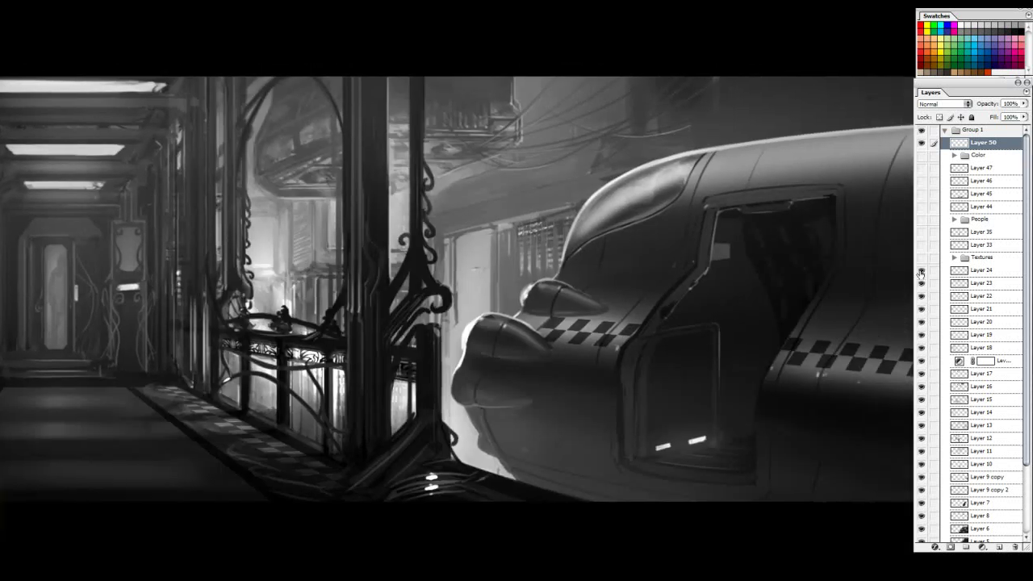
Examine the vehicle's nose pods up close, tracing their lower rim and upper edge with temporary red strokes.
{"action": "left_click_drag", "start_coordinate": [546, 332], "coordinate": [546, 332]}
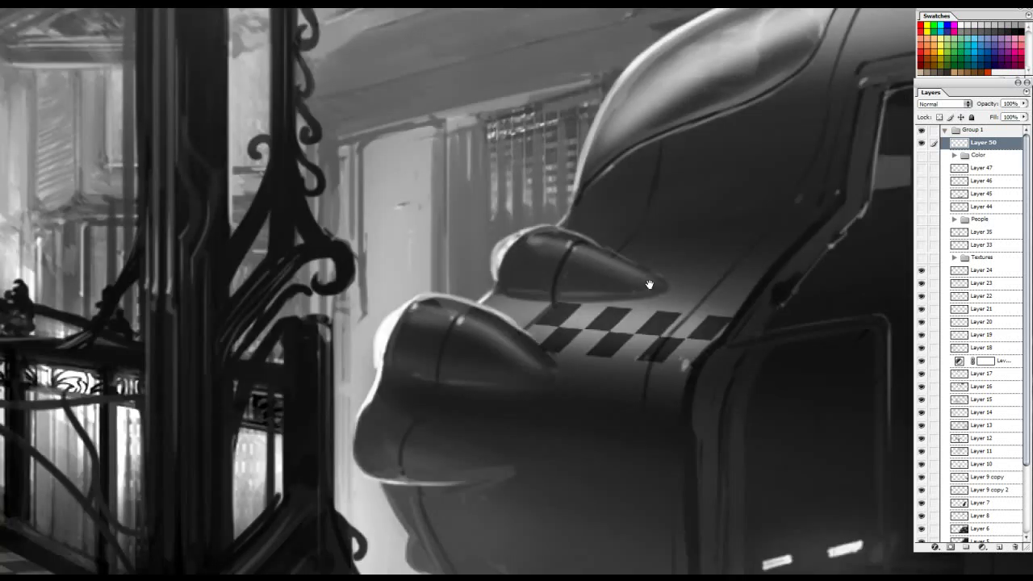
{"action": "left_click_drag", "start_coordinate": [581, 265], "coordinate": [601, 184]}
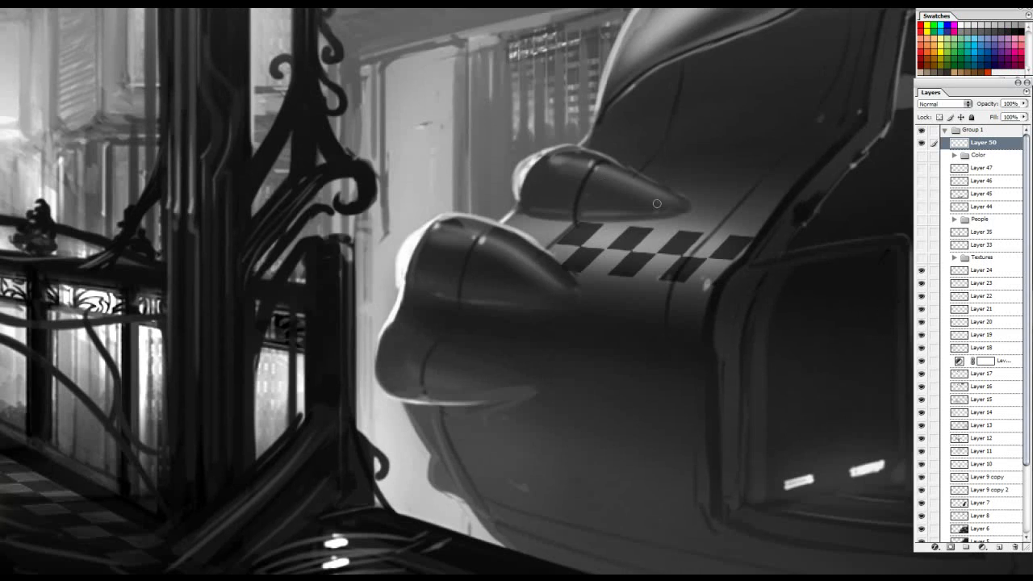
{"action": "mouse_move", "coordinate": [403, 383]}
{"action": "left_mouse_down"}
{"action": "mouse_move", "coordinate": [472, 370]}
{"action": "mouse_move", "coordinate": [401, 410]}
{"action": "mouse_move", "coordinate": [407, 397]}
{"action": "mouse_move", "coordinate": [540, 410]}
{"action": "mouse_move", "coordinate": [522, 402]}
{"action": "left_mouse_up"}
{"action": "key", "text": "ctrl+z"}
{"action": "key", "text": "ctrl+z"}
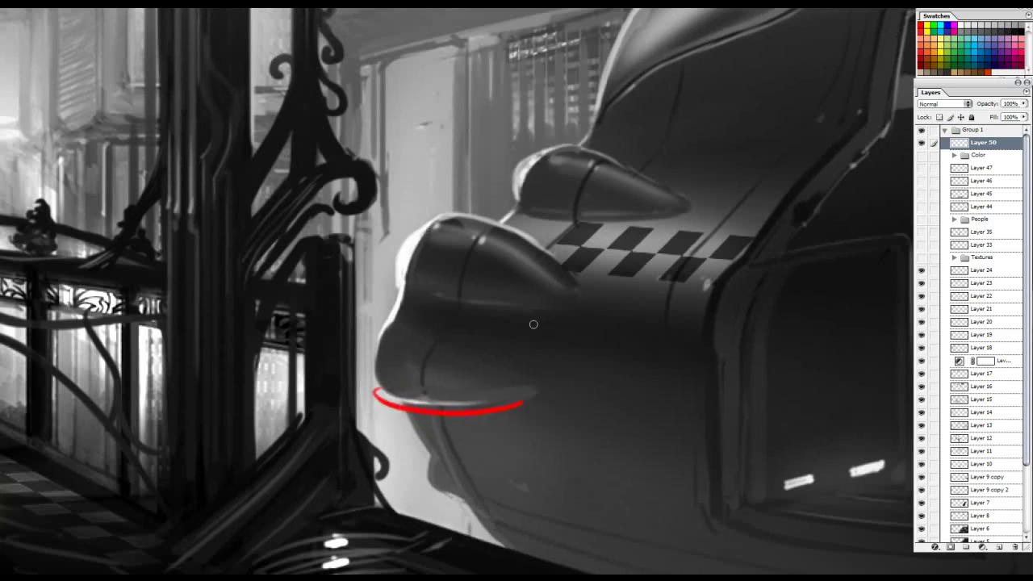
{"action": "key", "text": "ctrl+z"}
{"action": "left_click_drag", "start_coordinate": [437, 234], "coordinate": [453, 202]}
{"action": "key", "text": "ctrl+z"}
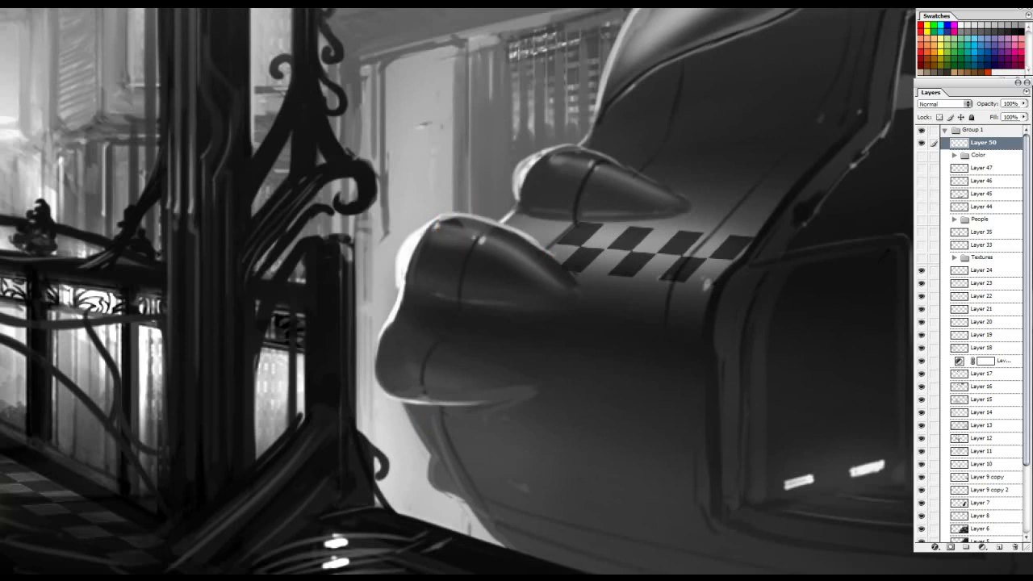
Trace the upper nose pod's top edge in red, circle the lower pod's tip, and undo both marks.
{"action": "left_click_drag", "start_coordinate": [586, 84], "coordinate": [591, 110]}
{"action": "left_click_drag", "start_coordinate": [541, 183], "coordinate": [640, 208]}
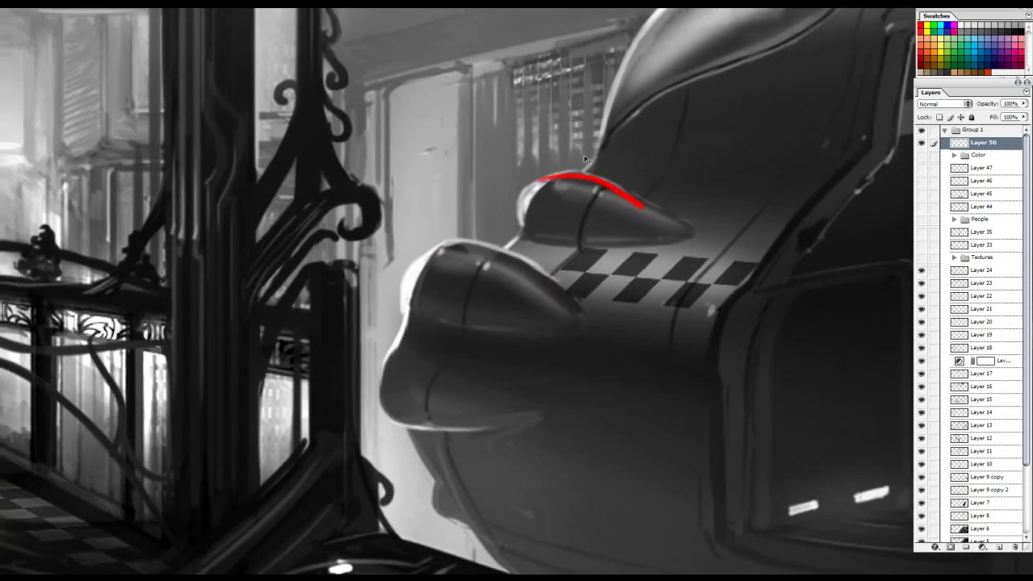
{"action": "key", "text": "ctrl+z"}
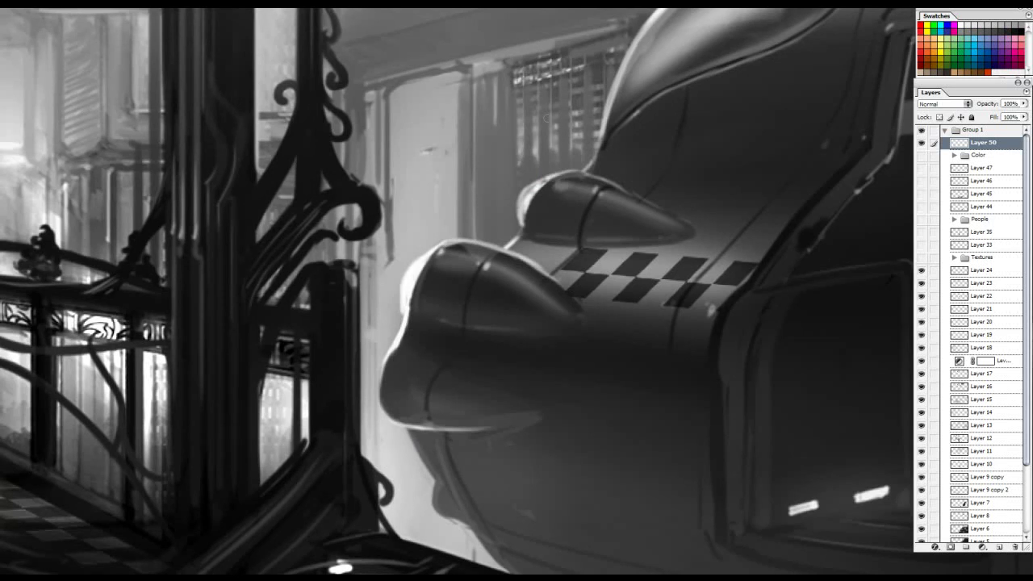
{"action": "left_click_drag", "start_coordinate": [604, 124], "coordinate": [571, 113]}
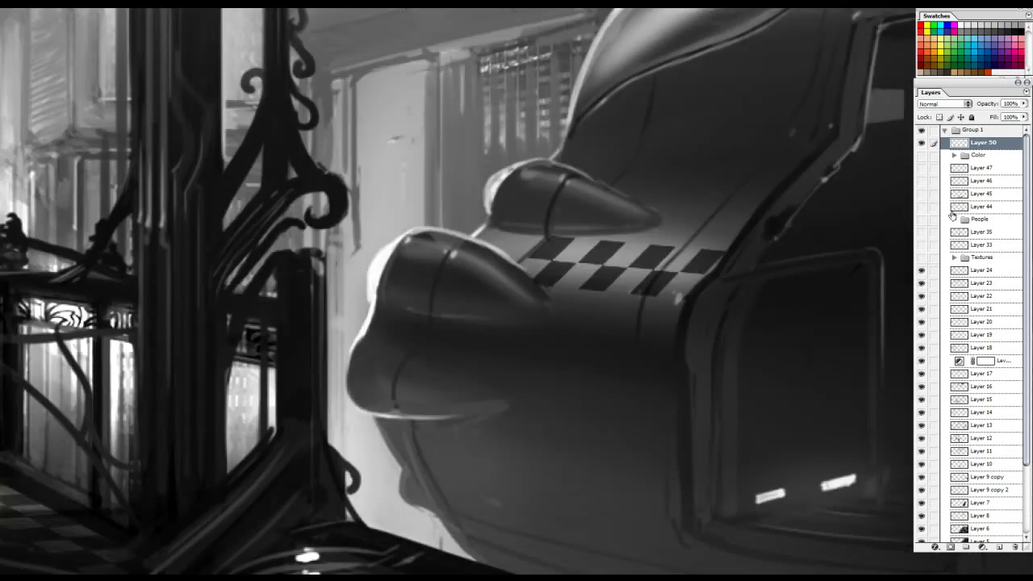
{"action": "left_click_drag", "start_coordinate": [456, 214], "coordinate": [462, 207]}
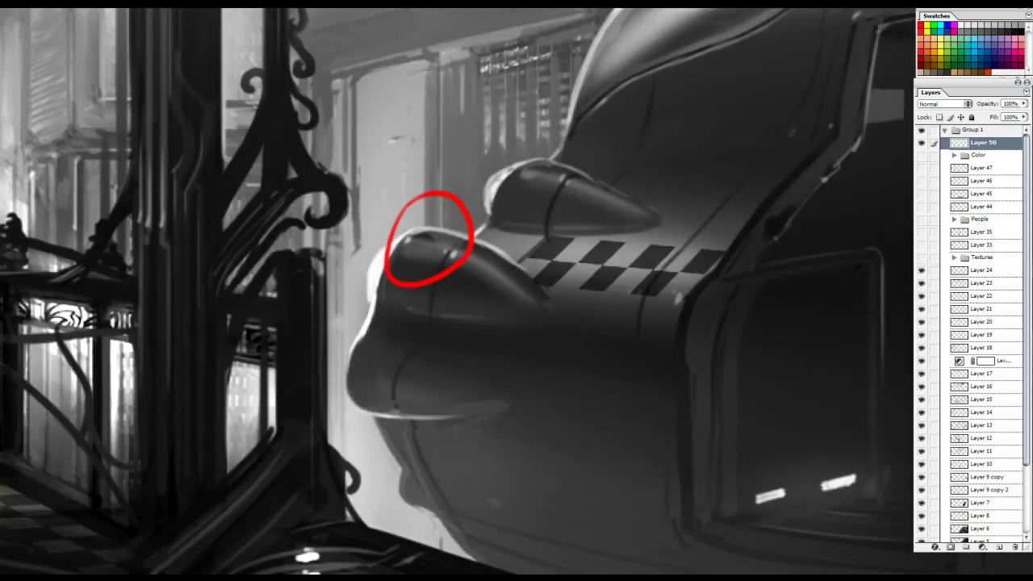
{"action": "key", "text": "ctrl+z"}
{"action": "key", "text": "ctrl+minus"}
{"action": "key", "text": "ctrl+minus"}
{"action": "left_click_drag", "start_coordinate": [667, 212], "coordinate": [604, 200]}
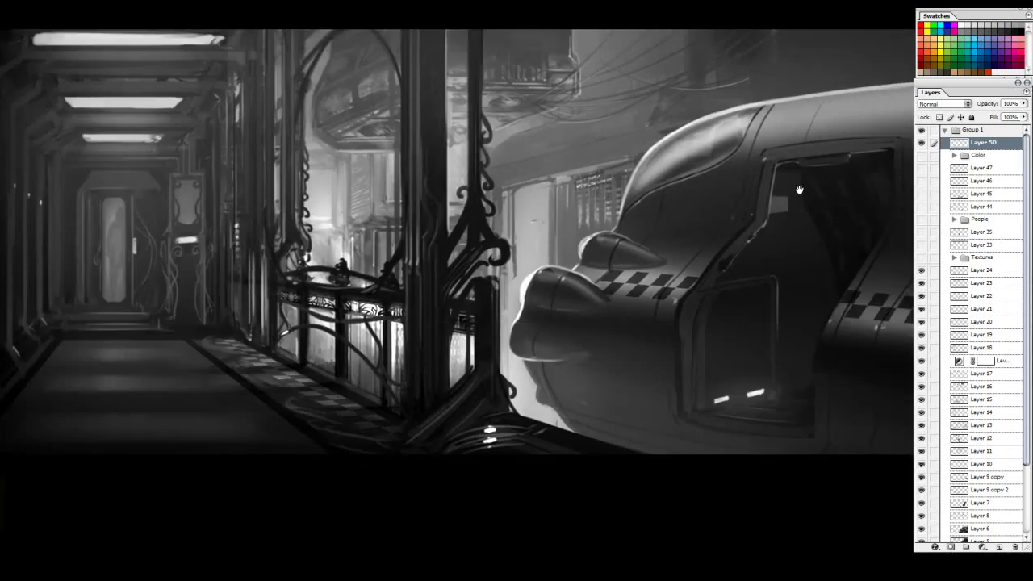
Toggle the Textures group to compare the whole corridor with and without it, leaving the group visible.
{"action": "left_click", "coordinate": [921, 259]}
{"action": "left_click", "coordinate": [921, 258]}
{"action": "left_click", "coordinate": [921, 258]}
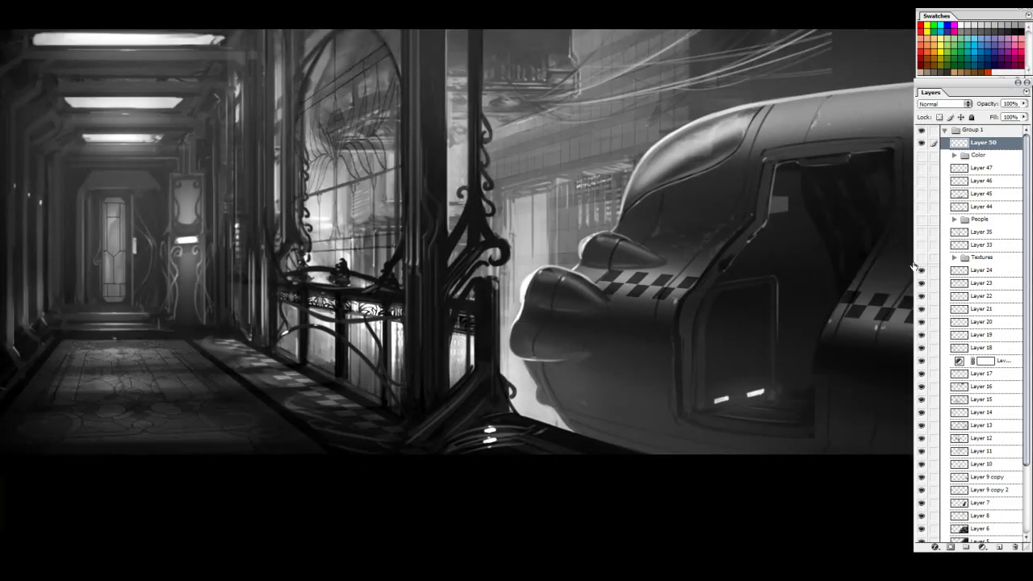
{"action": "left_click", "coordinate": [921, 259]}
{"action": "left_click", "coordinate": [921, 258]}
{"action": "left_click", "coordinate": [921, 258]}
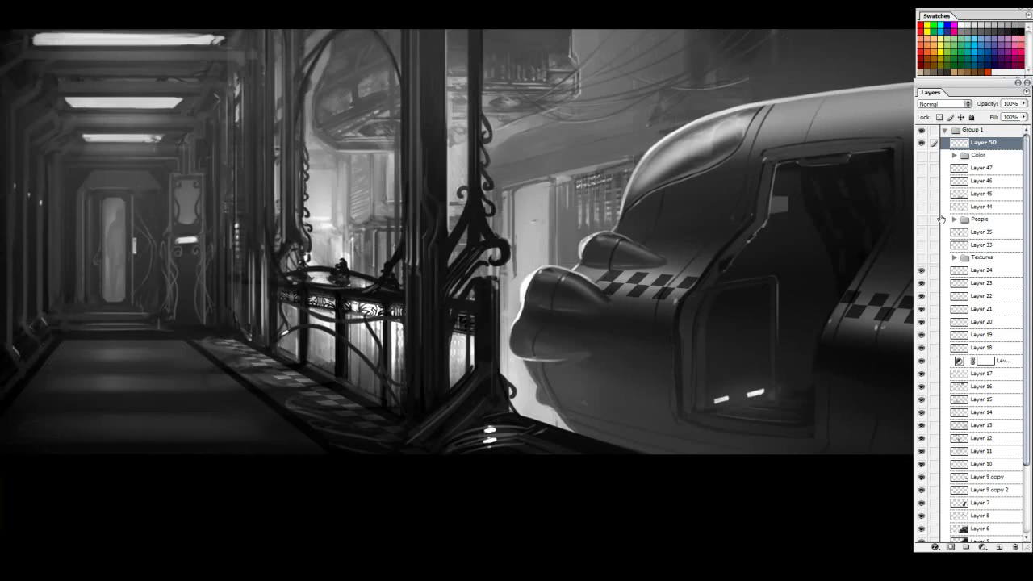
{"action": "left_click", "coordinate": [921, 258]}
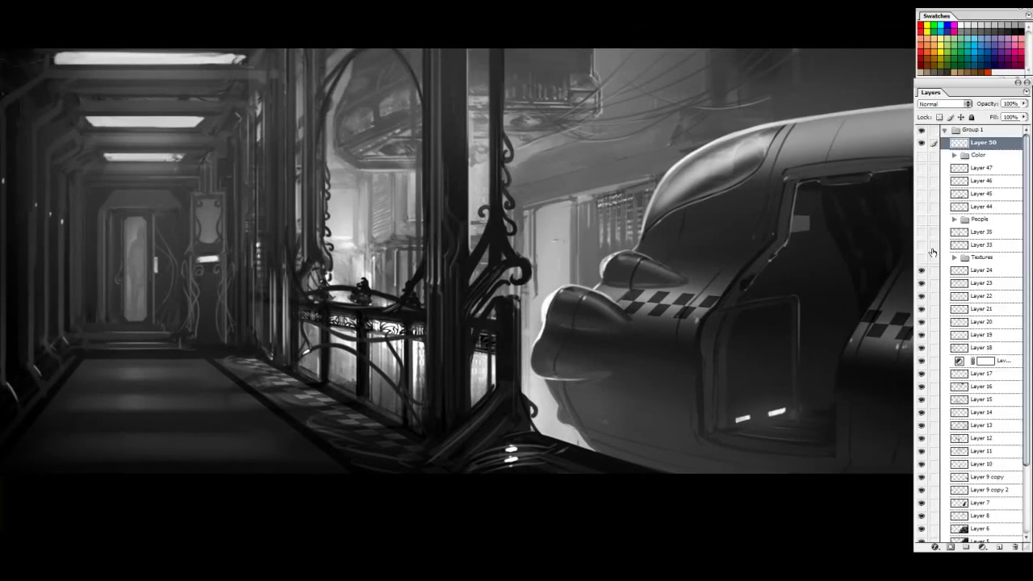
{"action": "left_click", "coordinate": [921, 258]}
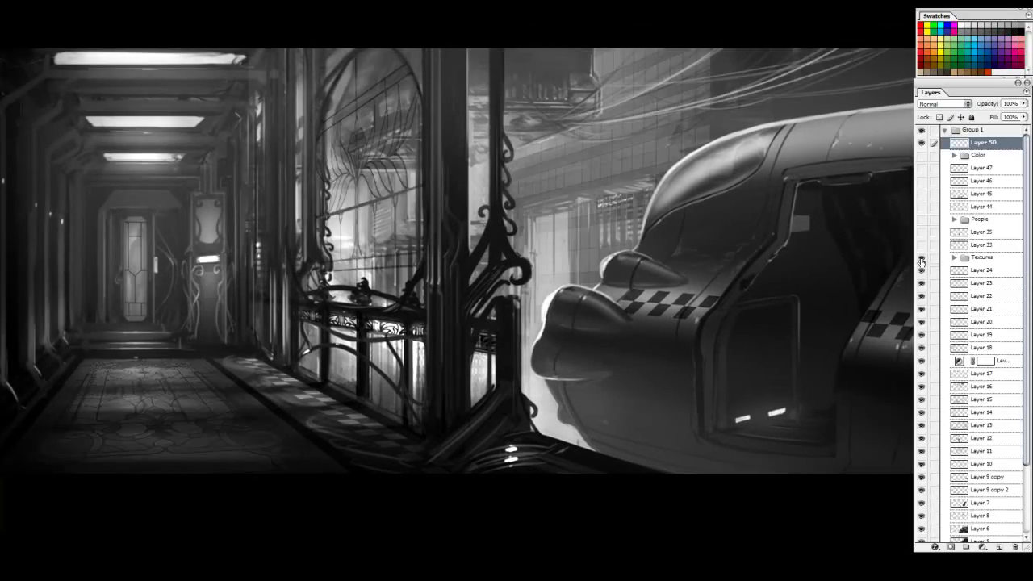
Compare the arched window and its surrounding pillars up close with the Textures group hidden and shown.
{"action": "left_click", "coordinate": [294, 197]}
{"action": "left_click_drag", "start_coordinate": [754, 184], "coordinate": [825, 240]}
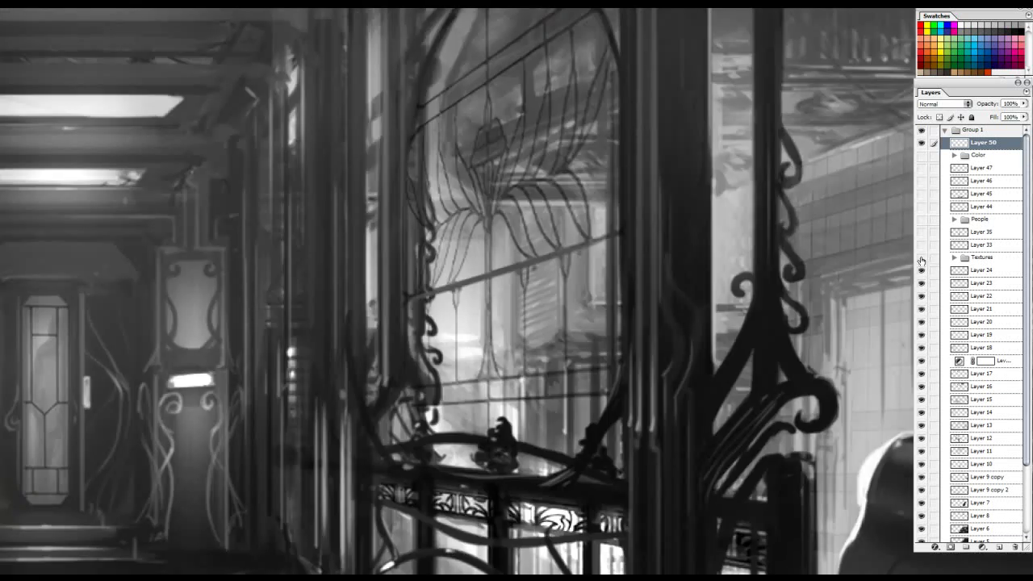
{"action": "left_click", "coordinate": [921, 258]}
{"action": "left_click", "coordinate": [921, 259]}
{"action": "left_click", "coordinate": [921, 259]}
{"action": "left_click", "coordinate": [921, 258]}
{"action": "left_click", "coordinate": [922, 259]}
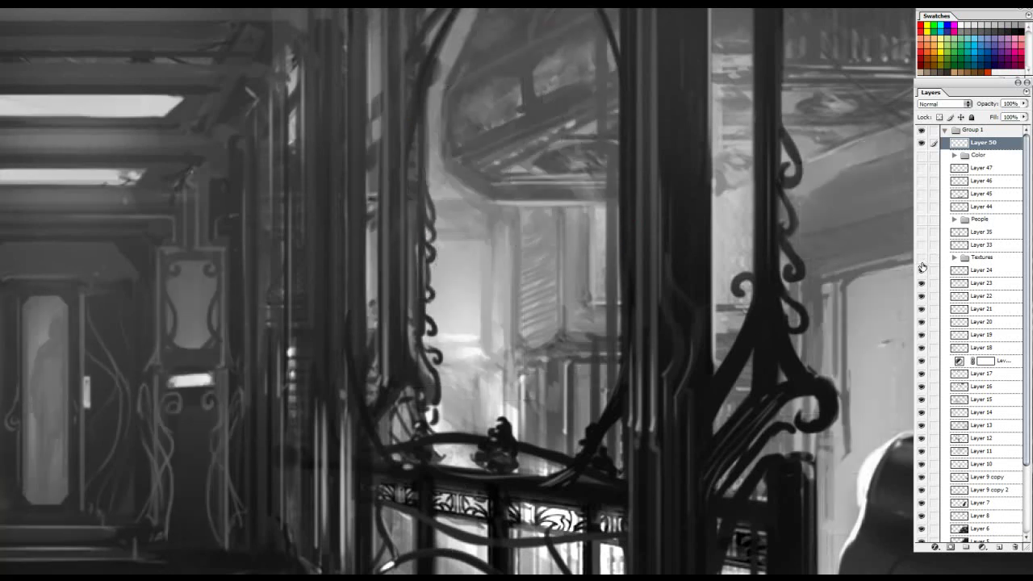
{"action": "left_click", "coordinate": [921, 258]}
{"action": "left_click", "coordinate": [921, 258]}
{"action": "left_click", "coordinate": [921, 258]}
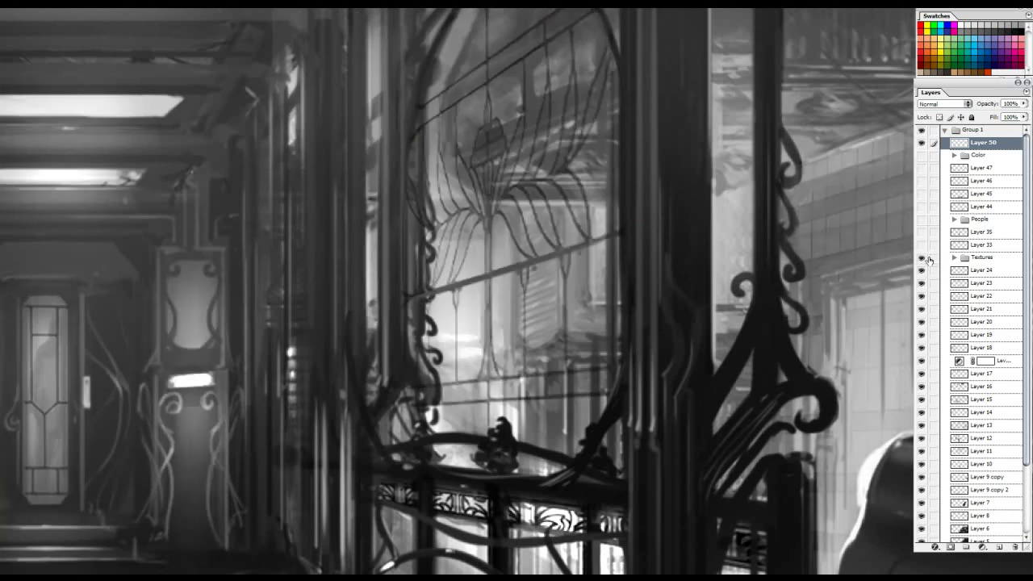
Toggle the Textures group to compare the corridor floor's carpet pattern up close.
{"action": "left_click_drag", "start_coordinate": [313, 428], "coordinate": [537, 207]}
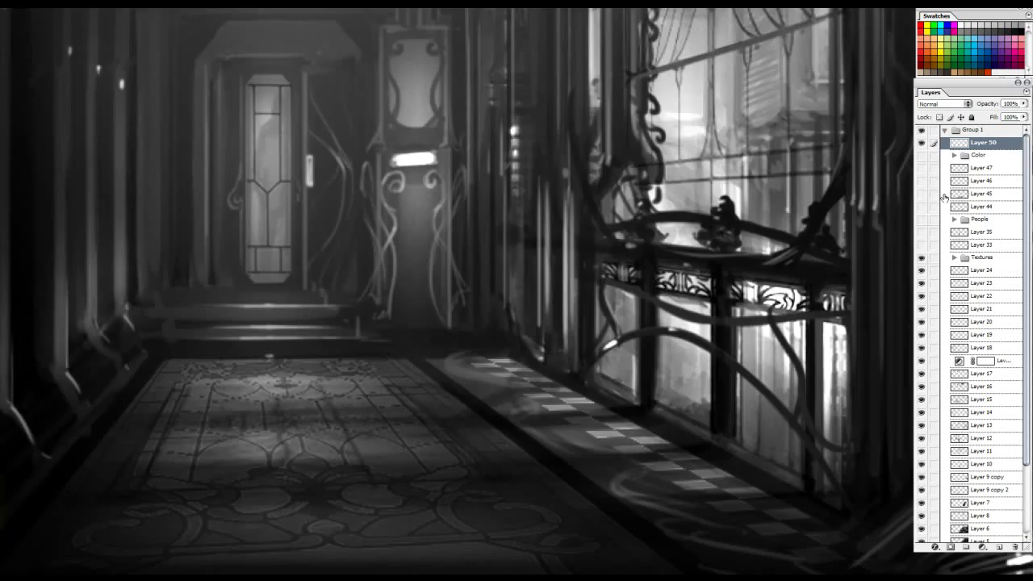
{"action": "left_click", "coordinate": [922, 260]}
{"action": "left_click", "coordinate": [922, 259]}
Compare the far door and the wall unit beside it with the Textures group hidden and shown.
{"action": "left_click_drag", "start_coordinate": [473, 387], "coordinate": [541, 303]}
{"action": "mouse_move", "coordinate": [423, 288]}
{"action": "left_mouse_down"}
{"action": "mouse_move", "coordinate": [249, 369]}
{"action": "mouse_move", "coordinate": [307, 277]}
{"action": "left_mouse_up"}
{"action": "left_click_drag", "start_coordinate": [212, 387], "coordinate": [531, 374]}
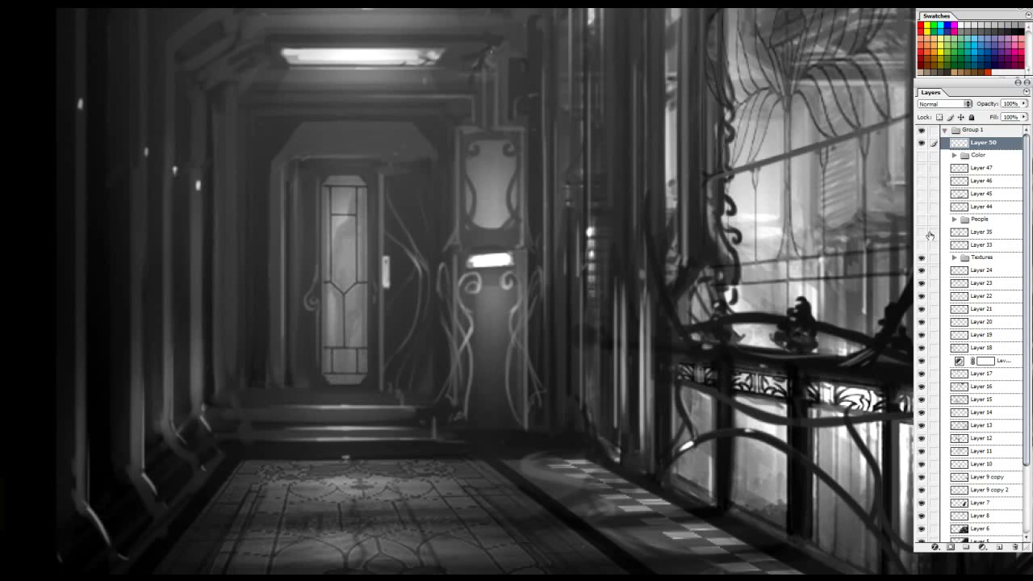
{"action": "left_click", "coordinate": [924, 259]}
{"action": "left_click", "coordinate": [923, 258]}
{"action": "left_click", "coordinate": [924, 259]}
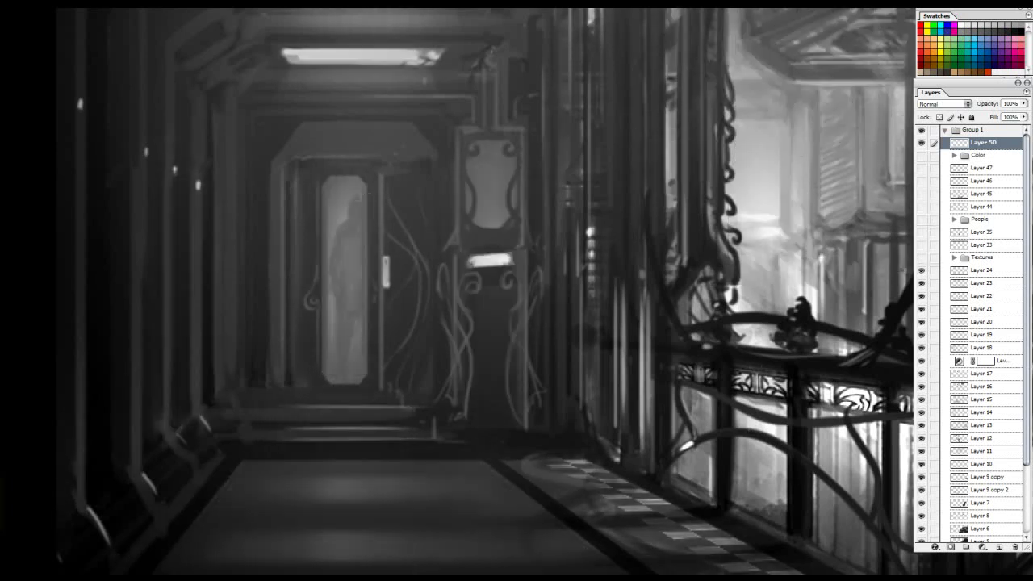
{"action": "left_click_drag", "start_coordinate": [347, 164], "coordinate": [305, 175]}
{"action": "left_click", "coordinate": [922, 258]}
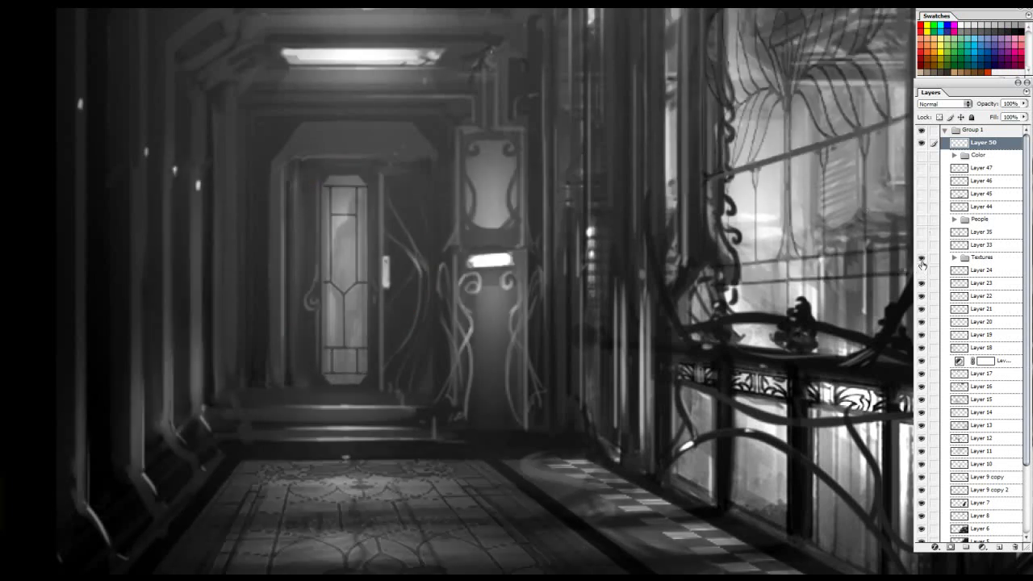
Toggle the Textures group to compare the background building and cables behind the vehicle.
{"action": "left_click_drag", "start_coordinate": [849, 239], "coordinate": [349, 280]}
{"action": "left_click_drag", "start_coordinate": [825, 110], "coordinate": [577, 262]}
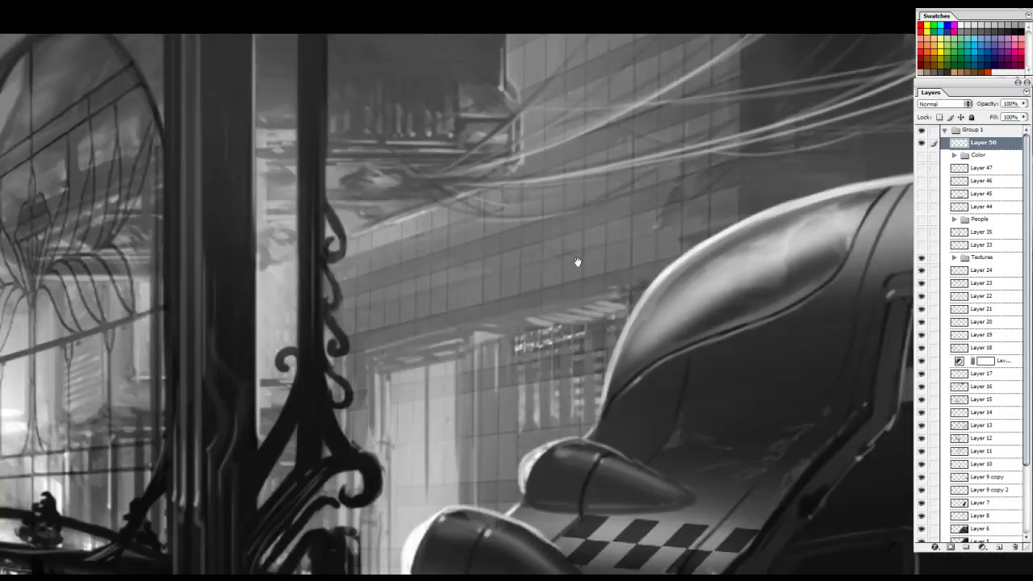
{"action": "left_click", "coordinate": [923, 260]}
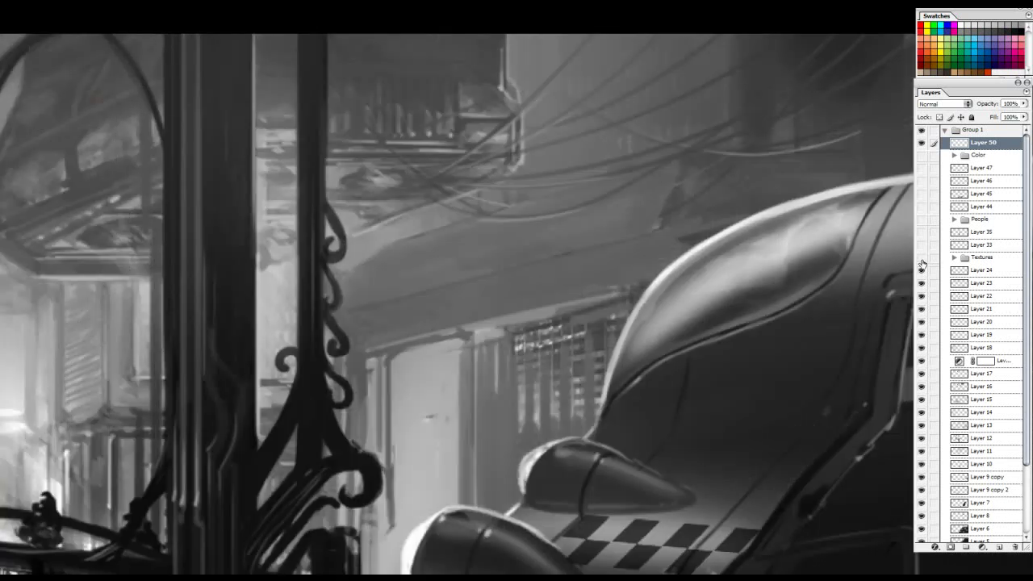
{"action": "left_click", "coordinate": [923, 260]}
{"action": "left_click_drag", "start_coordinate": [648, 348], "coordinate": [671, 242]}
{"action": "left_click", "coordinate": [567, 212], "text": "ctrl+alt"}
{"action": "left_click", "coordinate": [566, 212], "text": "alt"}
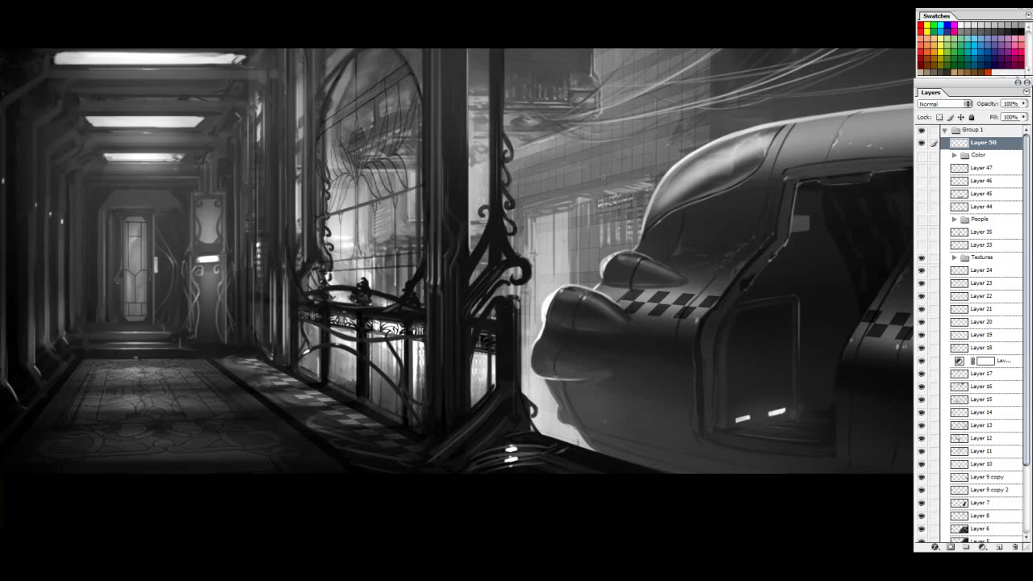
Compare the full corridor and vehicle view again by repeatedly hiding and showing the Textures group.
{"action": "left_click", "coordinate": [922, 258]}
{"action": "left_click", "coordinate": [922, 258]}
{"action": "left_click", "coordinate": [921, 258]}
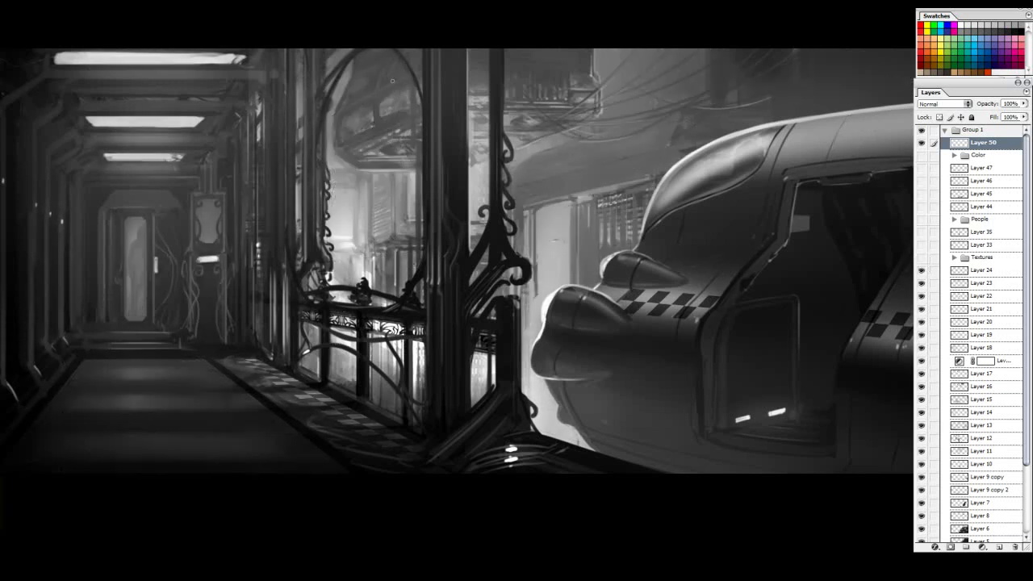
{"action": "left_click", "coordinate": [922, 257]}
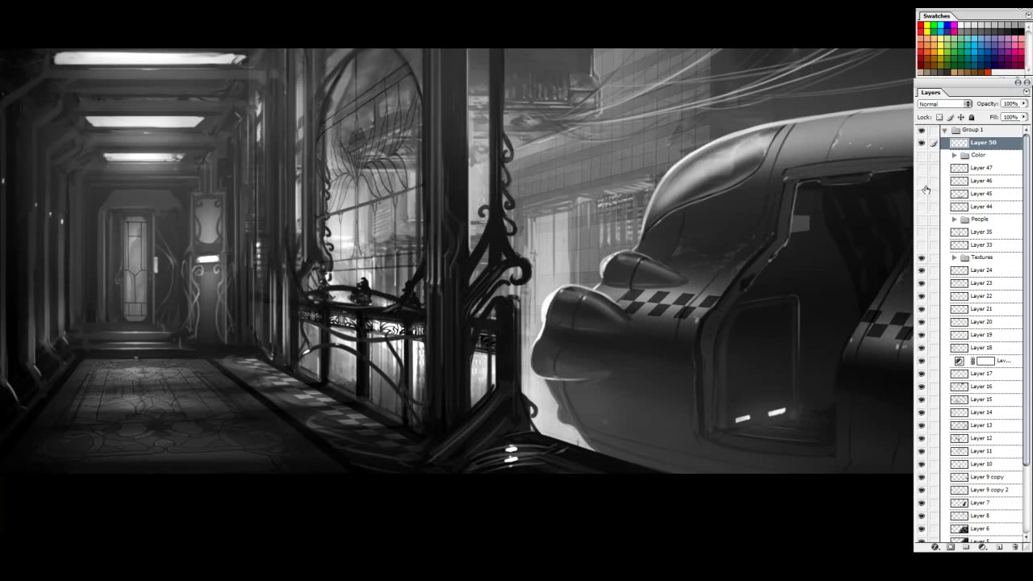
{"action": "left_click", "coordinate": [921, 259]}
{"action": "left_click", "coordinate": [921, 259]}
{"action": "left_click", "coordinate": [922, 258]}
{"action": "left_click", "coordinate": [921, 258]}
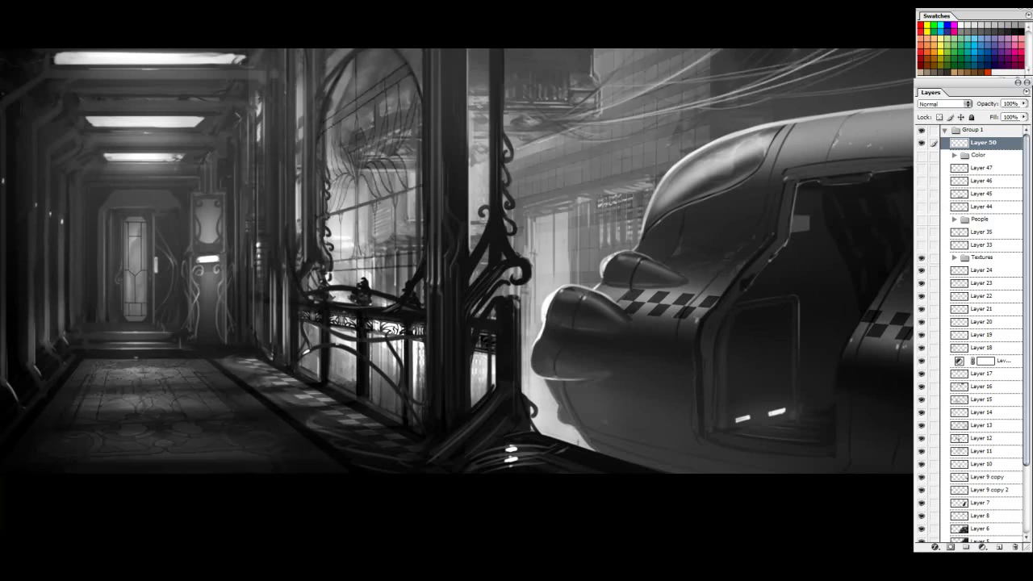
{"action": "left_click", "coordinate": [922, 257]}
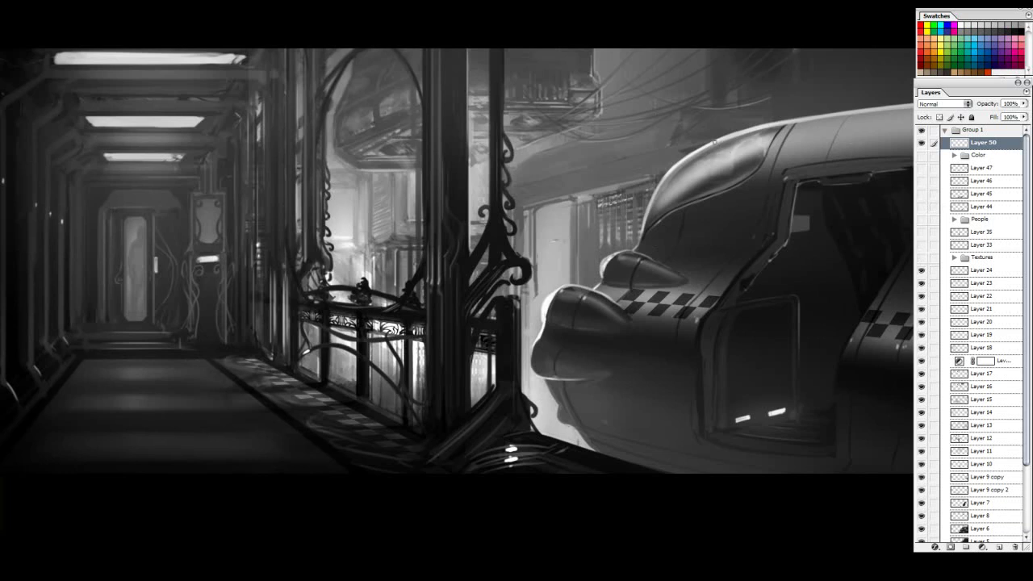
{"action": "left_click", "coordinate": [922, 258]}
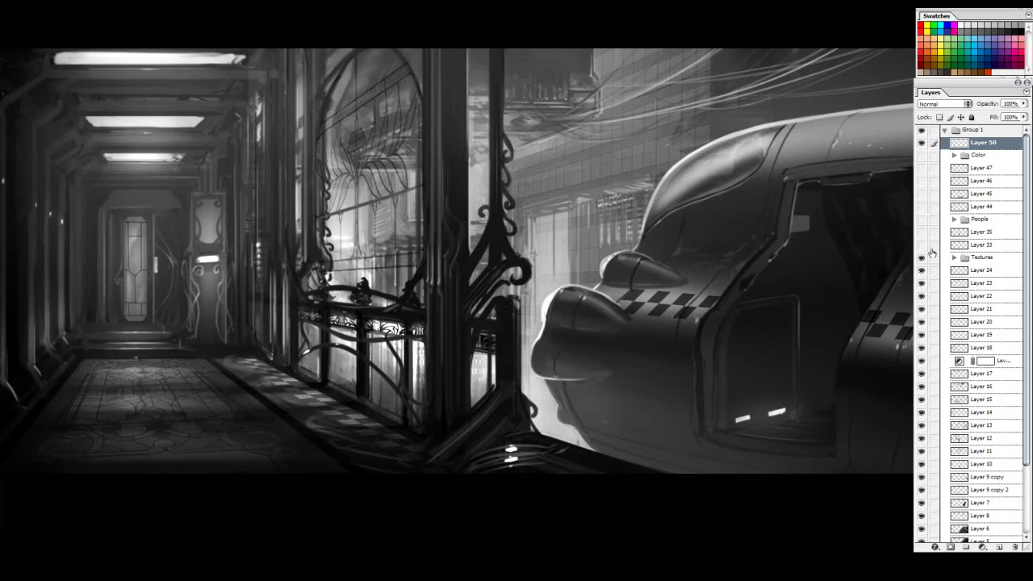
Toggle the Textures group to compare the surface wear around the vehicle's doorway and roof up close.
{"action": "scroll", "coordinate": [754, 264], "scroll_direction": "up", "scroll_amount": 2}
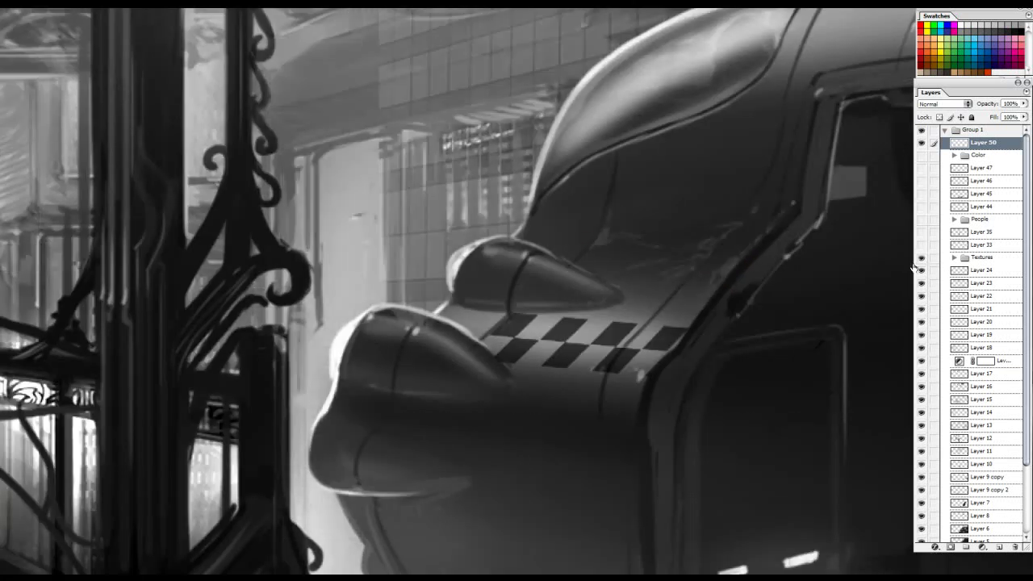
{"action": "mouse_move", "coordinate": [876, 224]}
{"action": "left_mouse_down"}
{"action": "mouse_move", "coordinate": [561, 227]}
{"action": "mouse_move", "coordinate": [452, 180]}
{"action": "mouse_move", "coordinate": [424, 184]}
{"action": "left_mouse_up"}
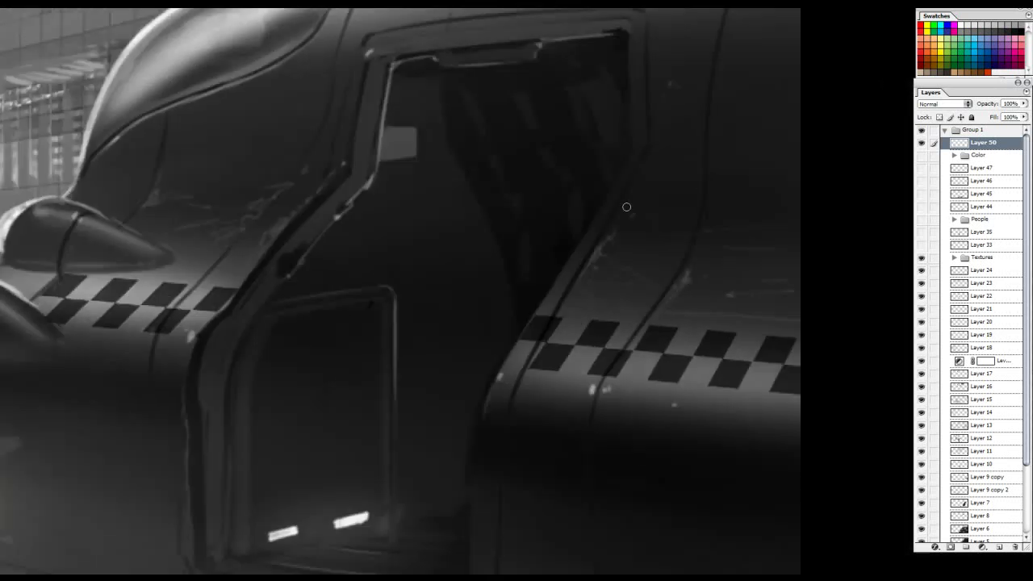
{"action": "left_click_drag", "start_coordinate": [507, 48], "coordinate": [600, 117]}
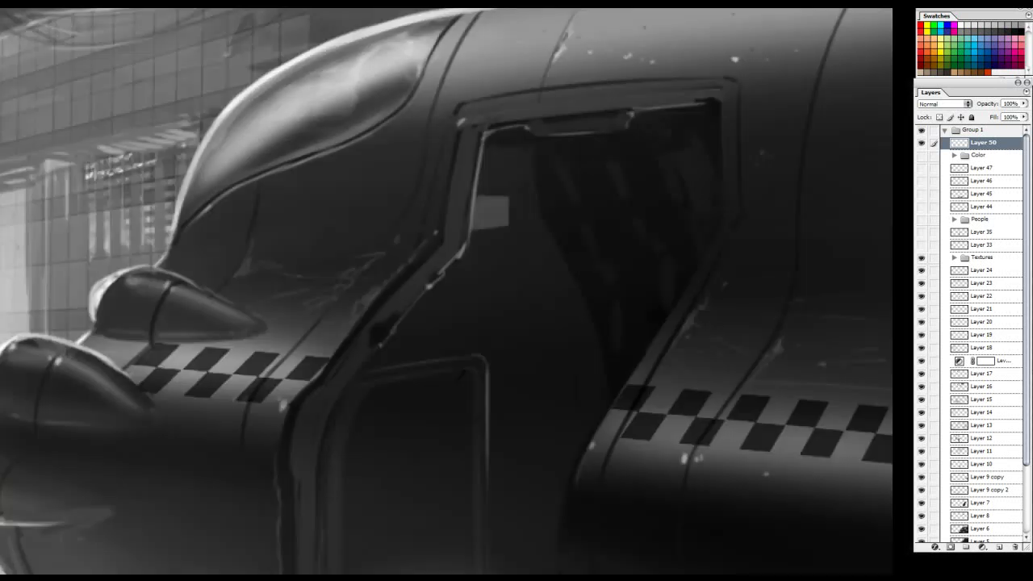
{"action": "left_click", "coordinate": [921, 259]}
{"action": "left_click", "coordinate": [921, 259]}
Make Layer 33 visible, toggling it and circling the upper part of the vehicle's doorway in red to compare its lighting.
{"action": "left_click", "coordinate": [921, 250]}
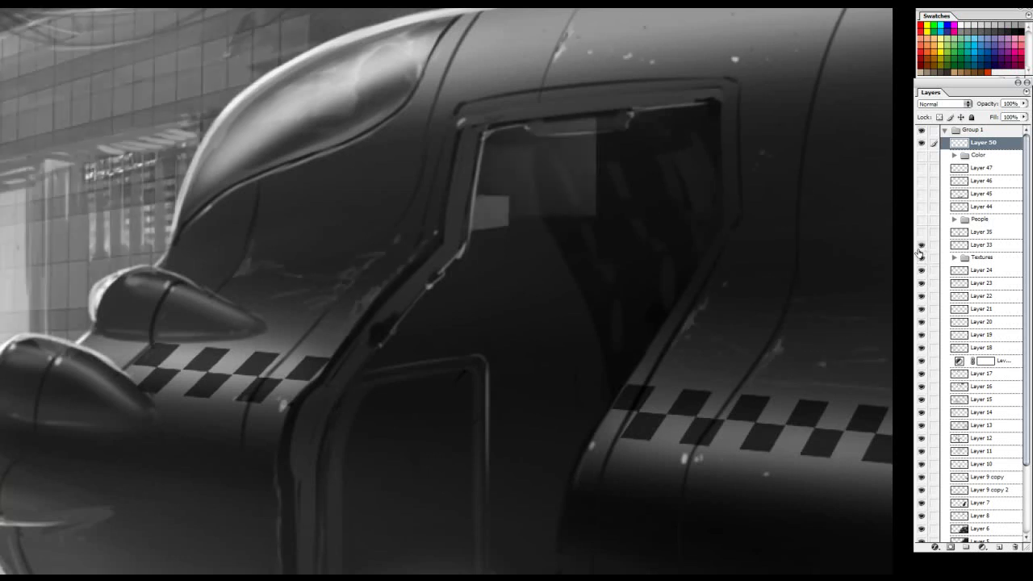
{"action": "left_click", "coordinate": [921, 250]}
{"action": "left_click", "coordinate": [922, 250]}
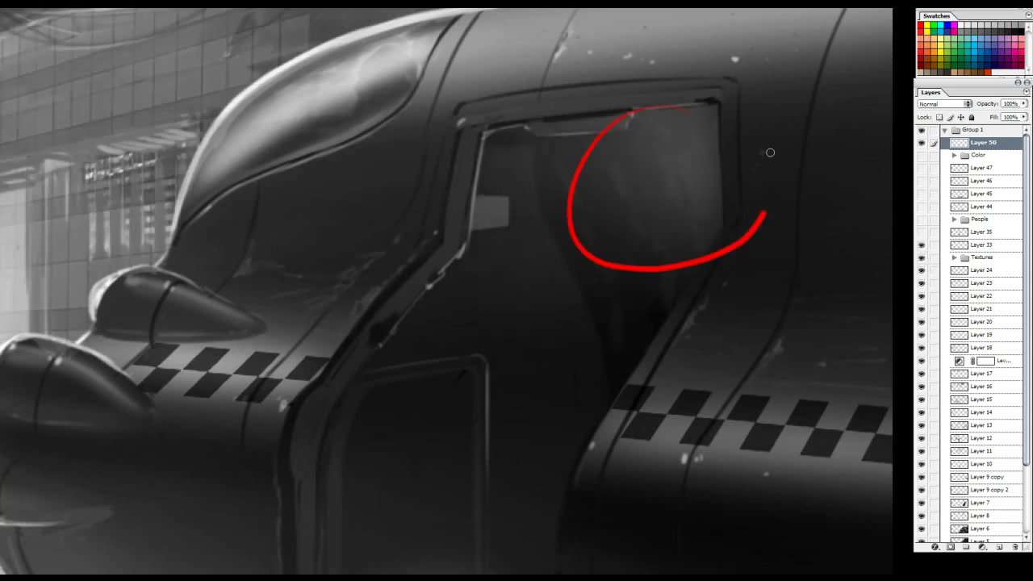
{"action": "left_click", "coordinate": [921, 247]}
{"action": "left_click", "coordinate": [921, 247]}
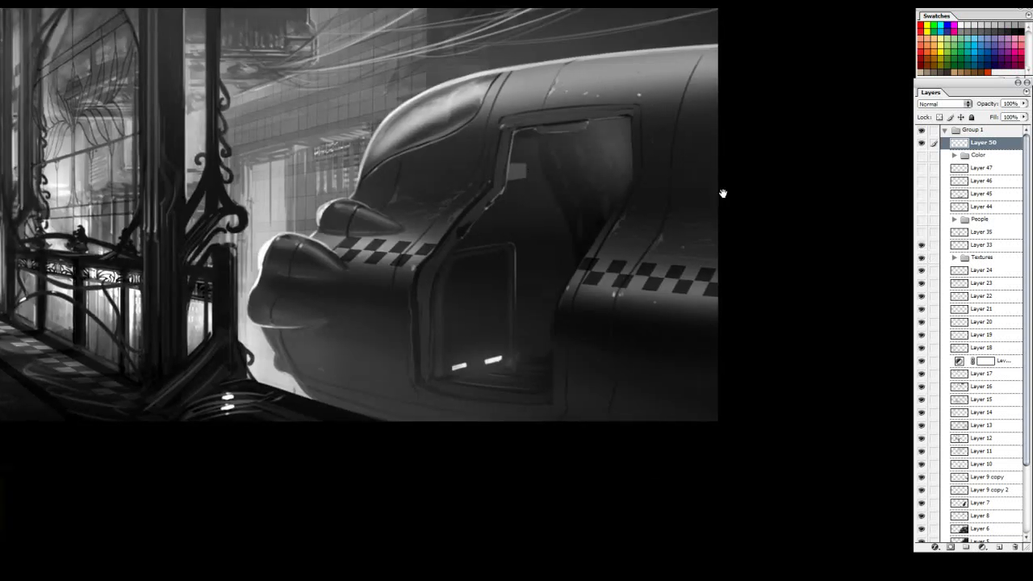
{"action": "left_click", "coordinate": [921, 248]}
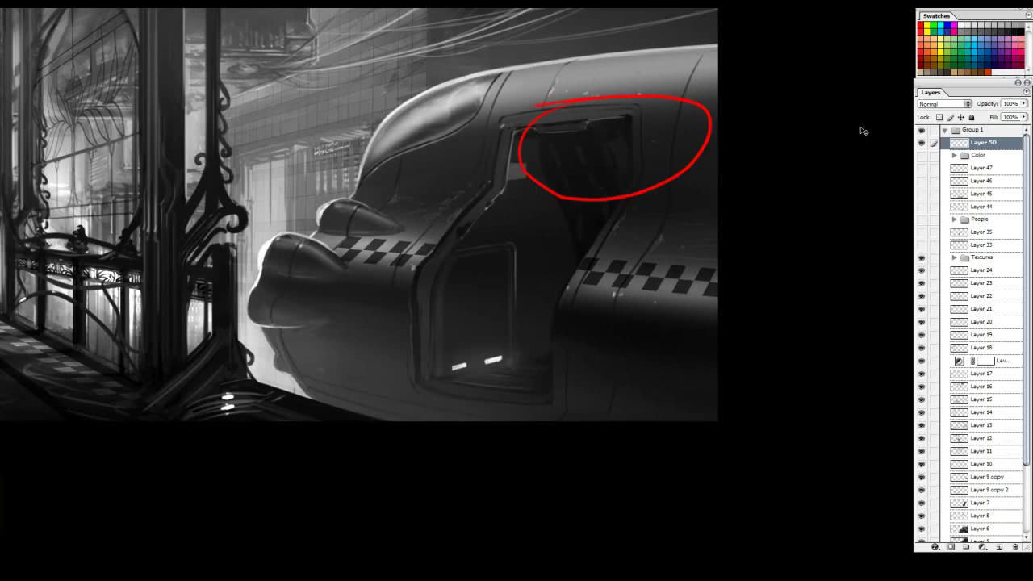
{"action": "left_click", "coordinate": [921, 246]}
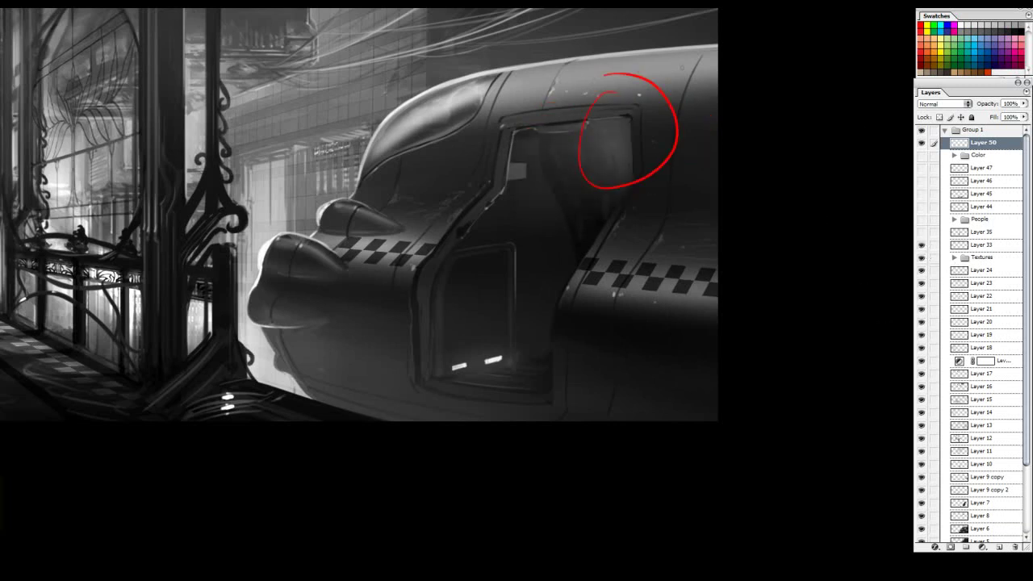